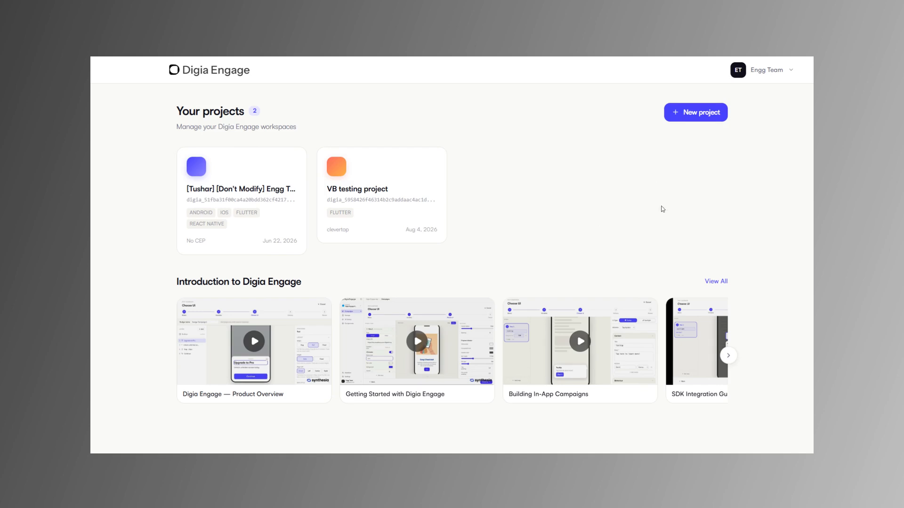
# Create a new project named "Test App" for the Flutter platform with CEP integration set to None.
pyautogui.click(699, 114)
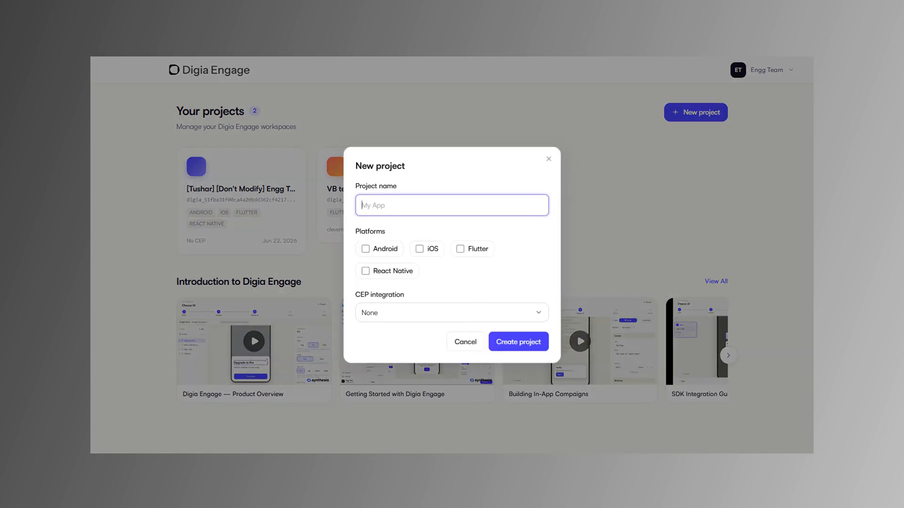
pyautogui.write('Test App')
pyautogui.click(460, 249)
pyautogui.click(531, 314)
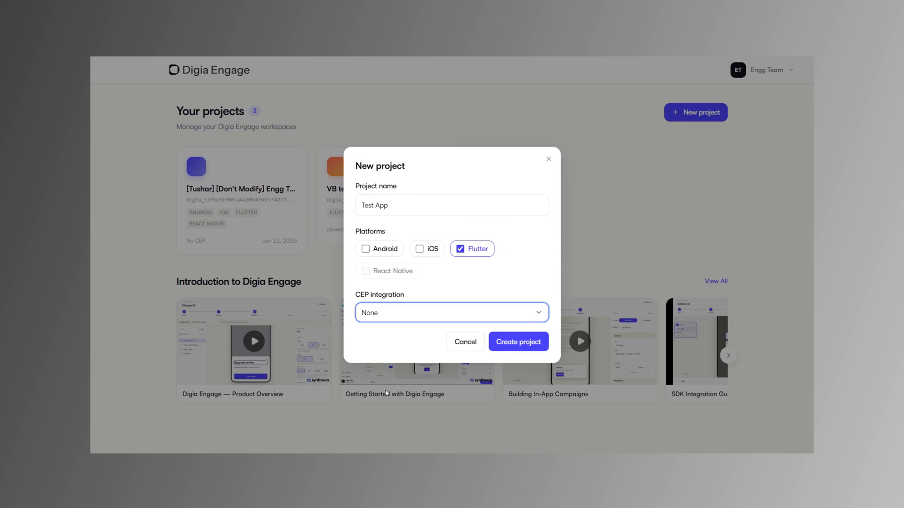
pyautogui.click(519, 342)
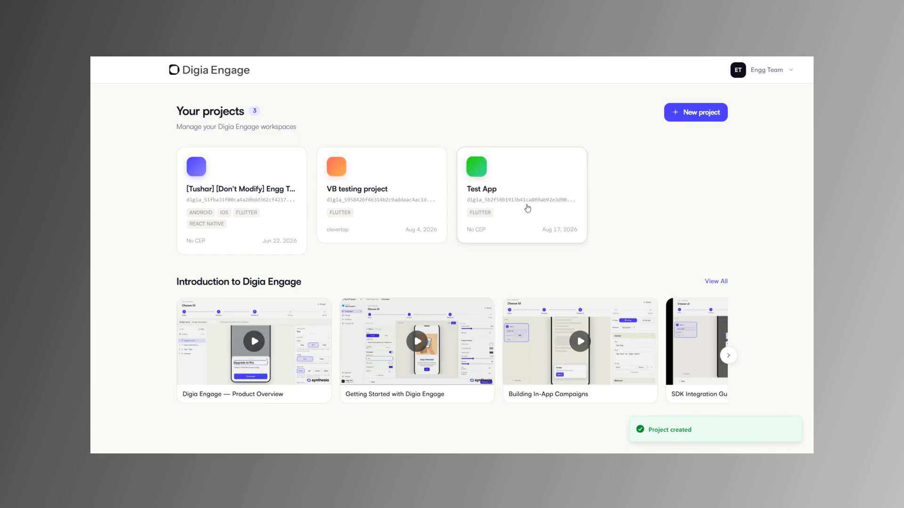
# Open the Test App project and view its campaign performance overview.
pyautogui.click(527, 208)
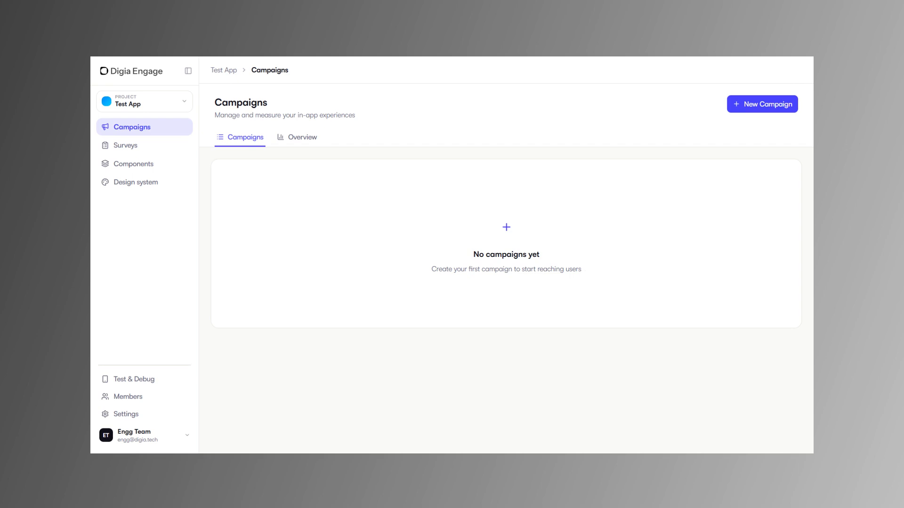
pyautogui.click(309, 141)
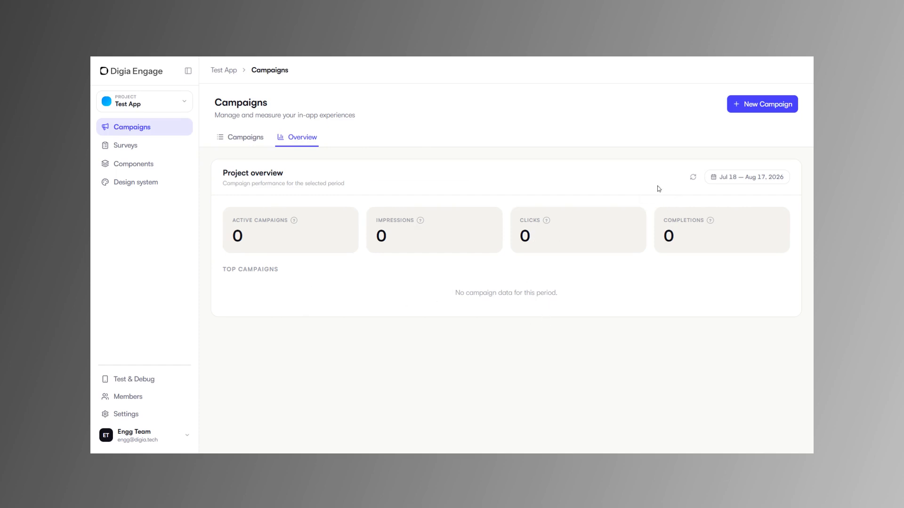
# Create a new survey named "Test" in the project's surveys.
pyautogui.click(127, 153)
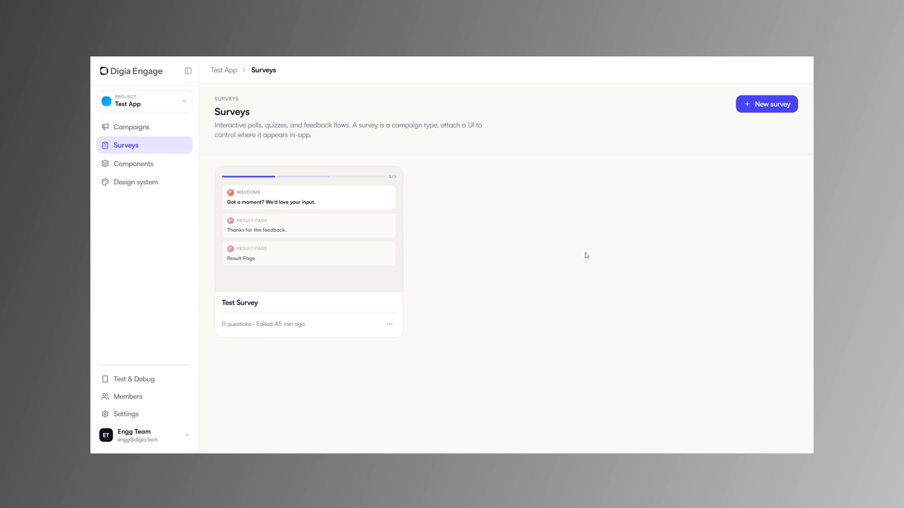
pyautogui.click(765, 104)
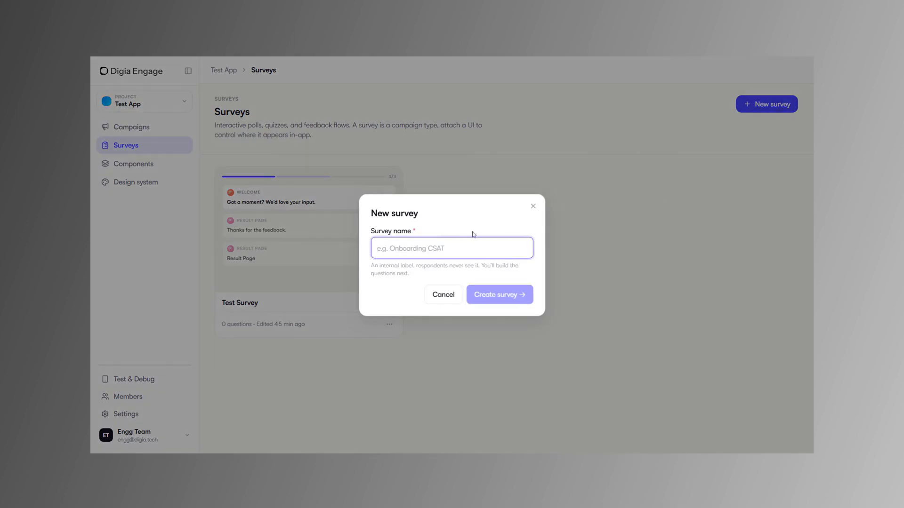
pyautogui.write('Test')
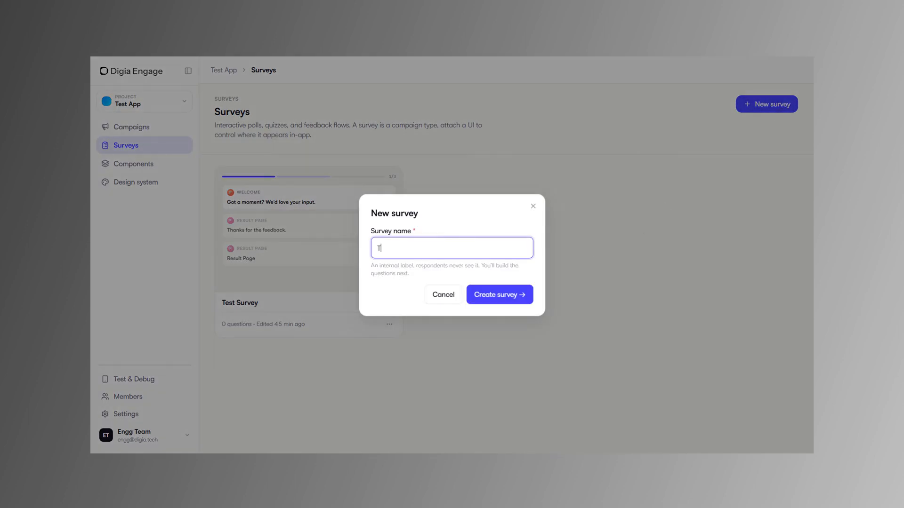
pyautogui.click(499, 295)
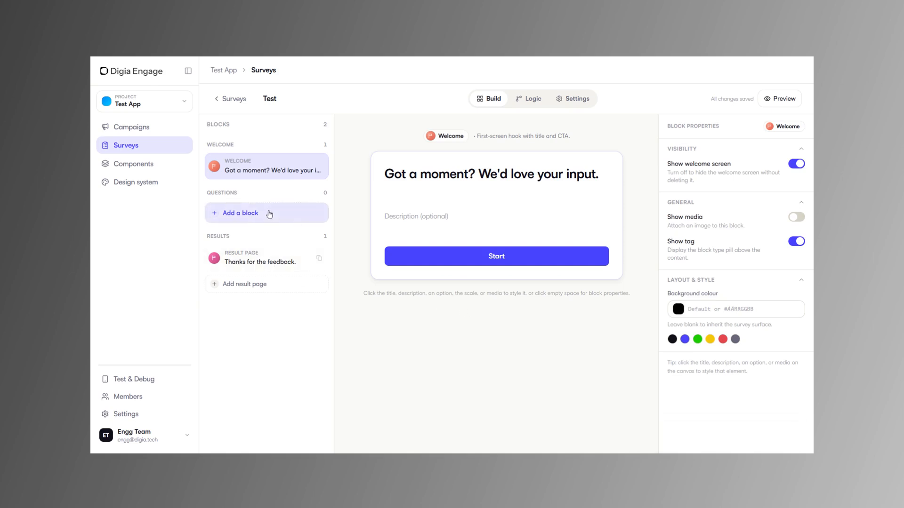
# Add a Multi-Select question block to the survey and look through the NPS and form field block types.
pyautogui.click(269, 214)
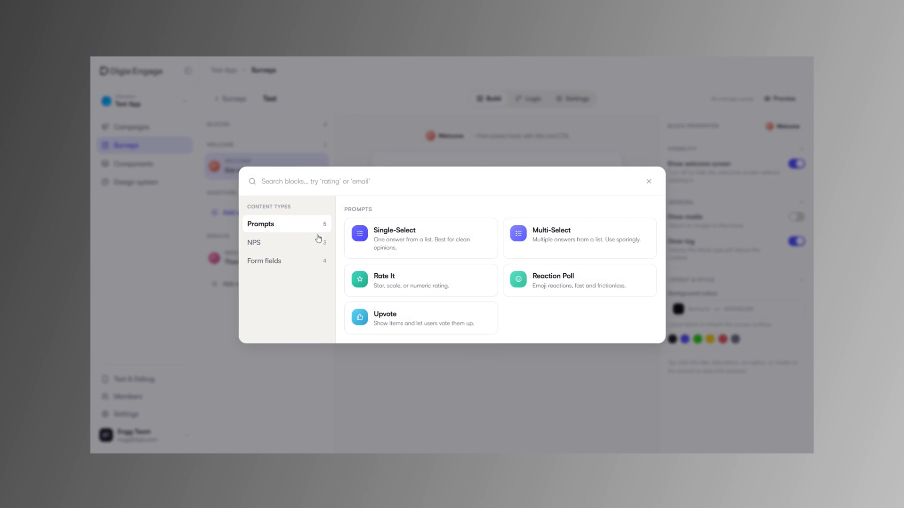
pyautogui.click(529, 258)
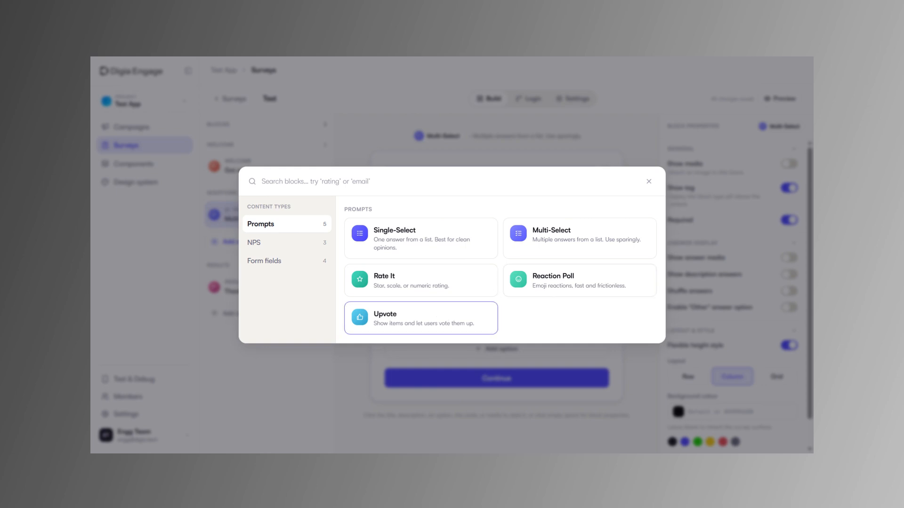
pyautogui.click(286, 247)
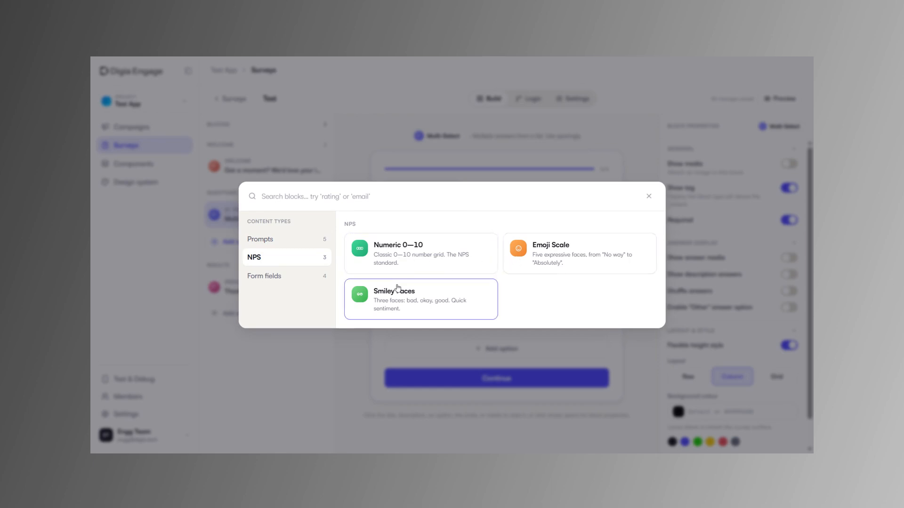
pyautogui.click(310, 278)
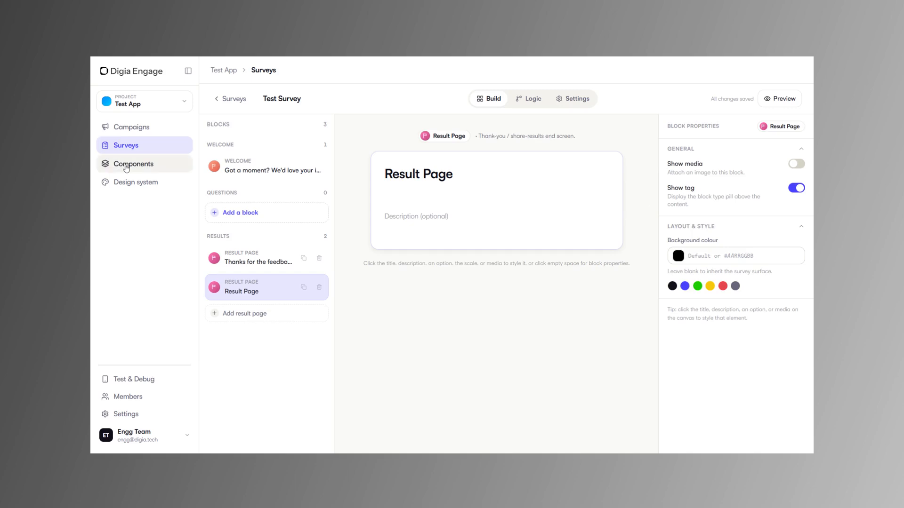
# Look through the pages, anchors and slots in the project's component registry.
pyautogui.click(126, 164)
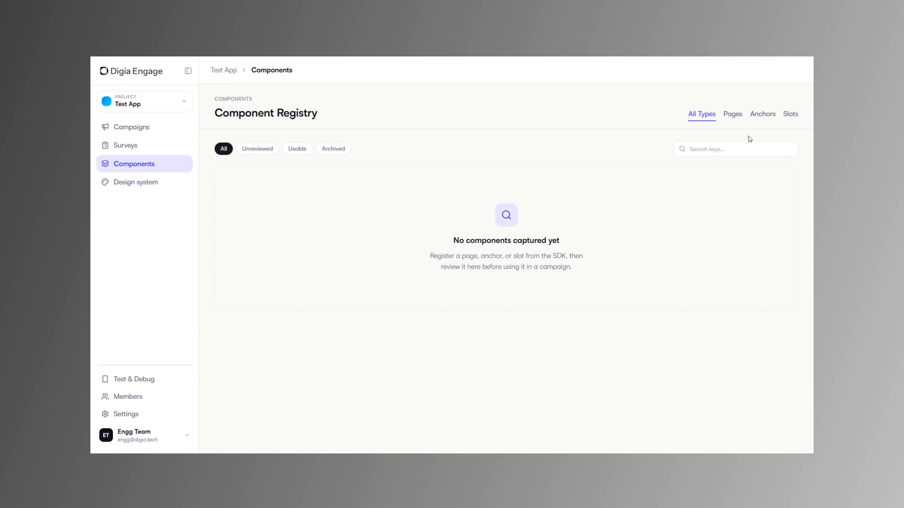
pyautogui.click(733, 116)
pyautogui.click(758, 121)
pyautogui.click(790, 122)
# Start the design system setup and choose the 360px Android compact frame width.
pyautogui.click(157, 190)
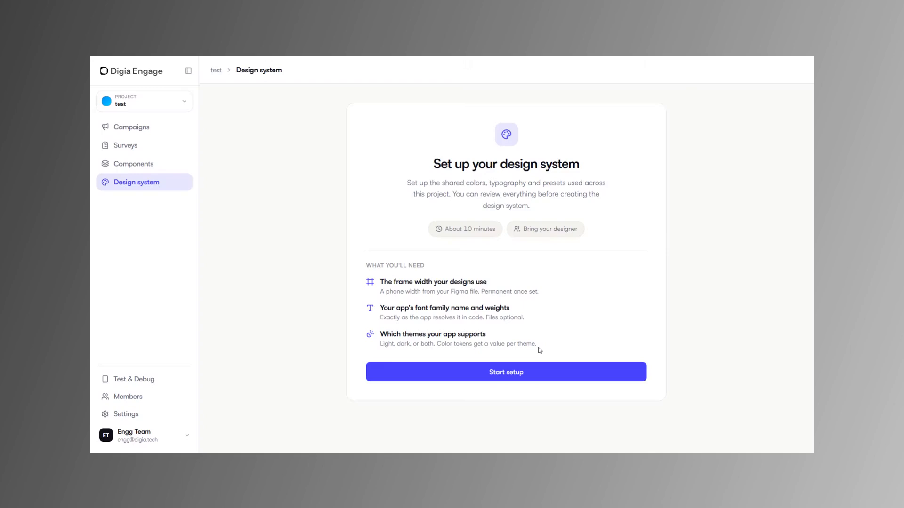
pyautogui.click(532, 374)
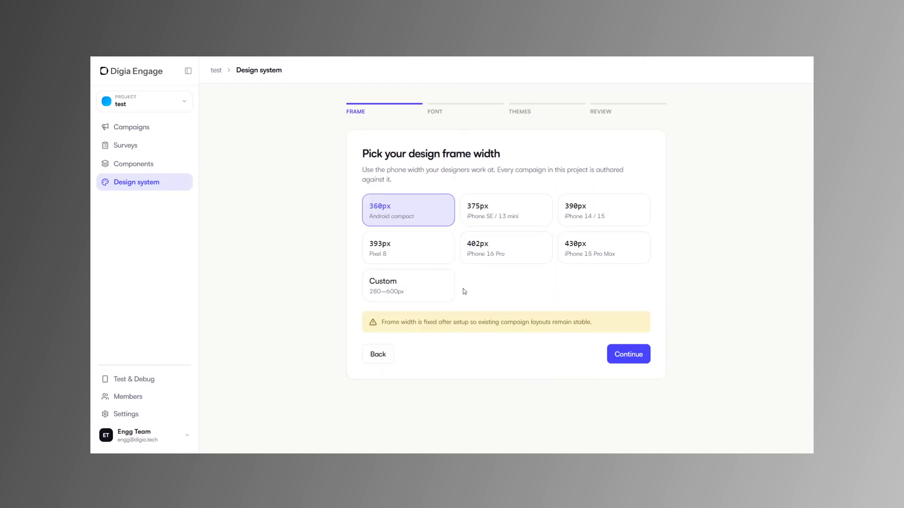
pyautogui.click(447, 291)
pyautogui.click(431, 225)
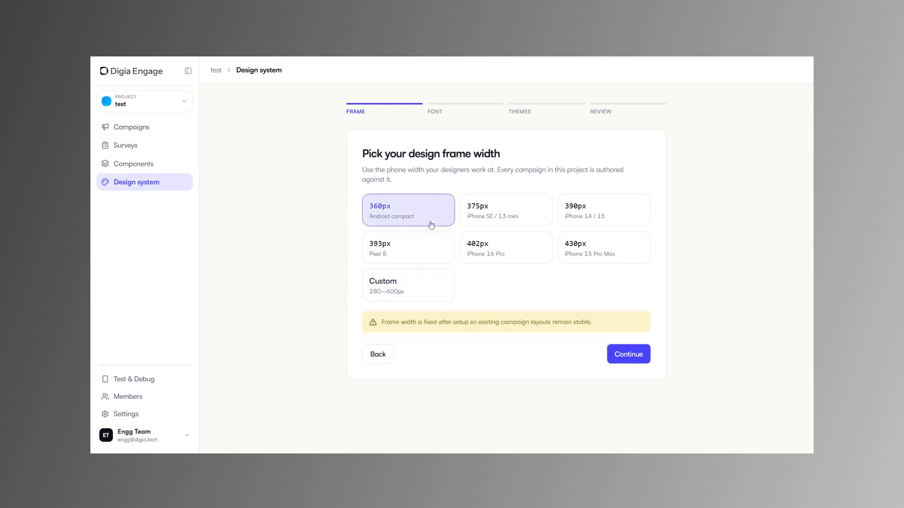
pyautogui.click(628, 354)
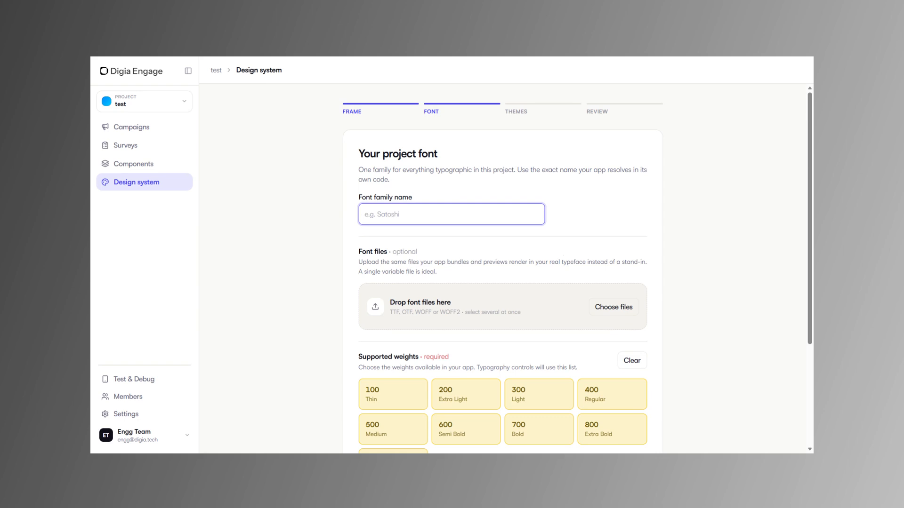
# Set the project font family to "Satoshi", keeping all supported weights from 100 to 900 selected.
pyautogui.write('Satoshi')
pyautogui.press('Tab')
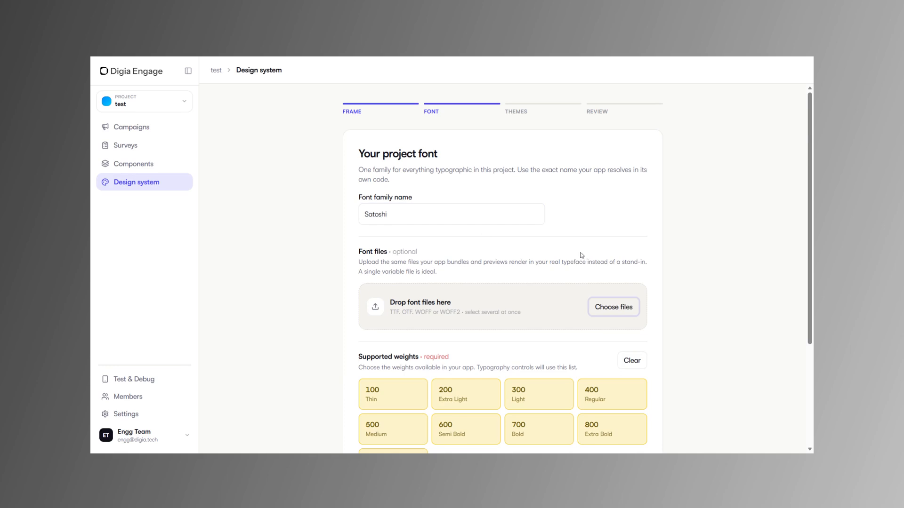
pyautogui.scroll(-1, 572, 258)
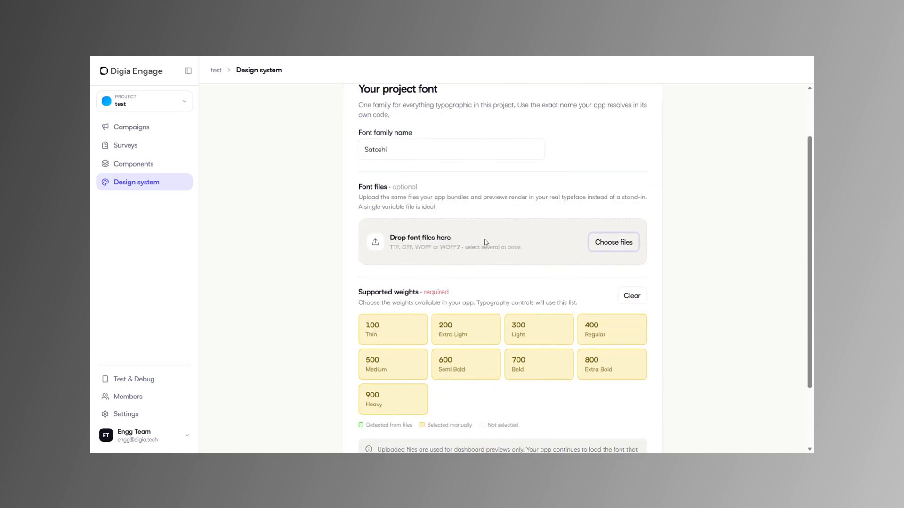
pyautogui.scroll(-2, 546, 269)
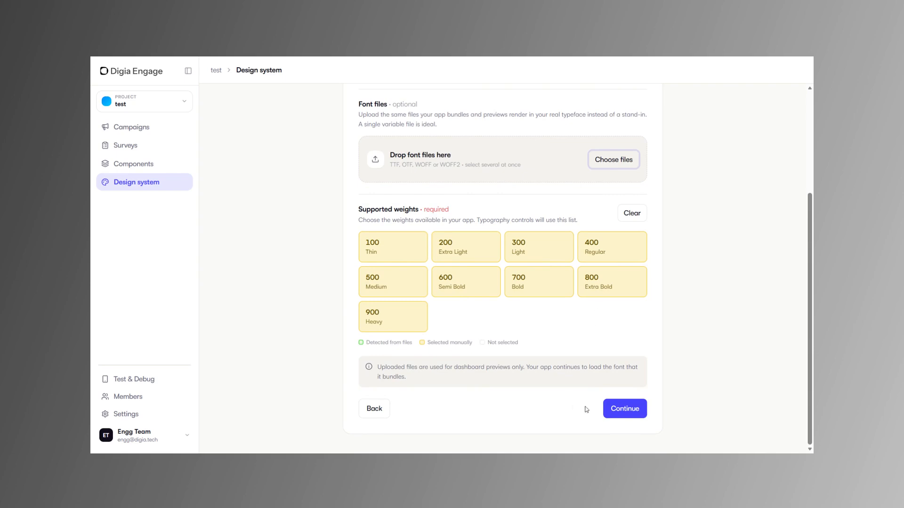
pyautogui.click(611, 409)
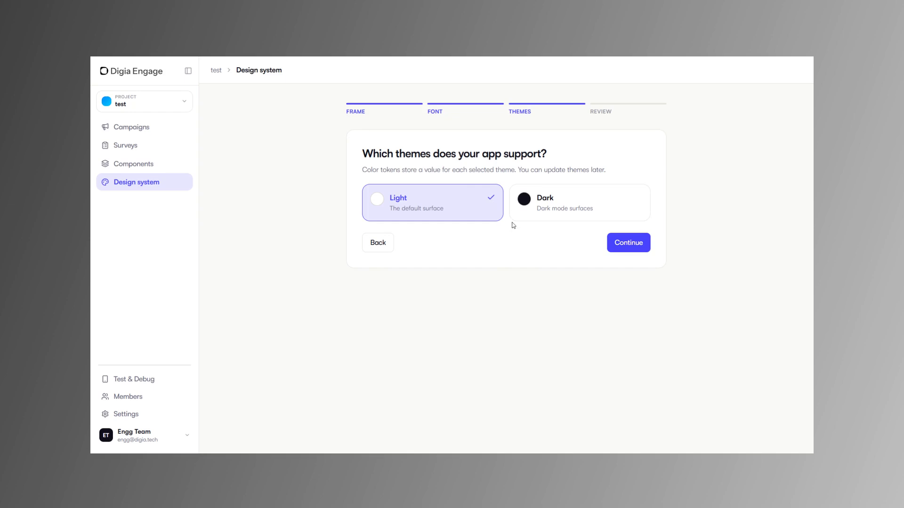
# Add the Dark theme alongside Light and create the design system.
pyautogui.click(546, 213)
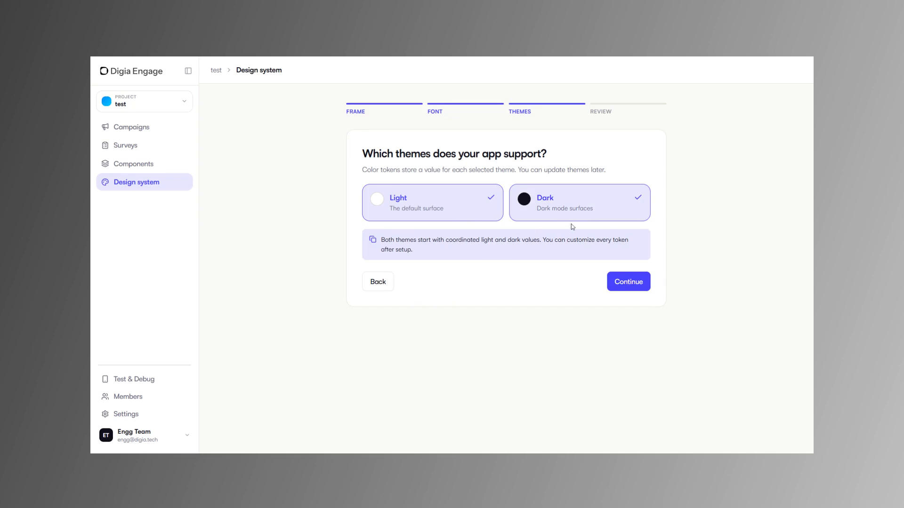
pyautogui.click(620, 288)
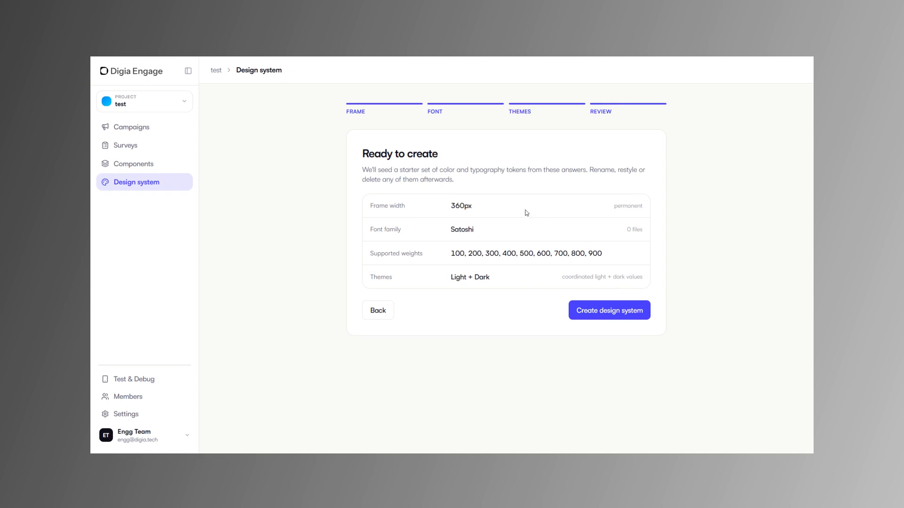
pyautogui.click(614, 320)
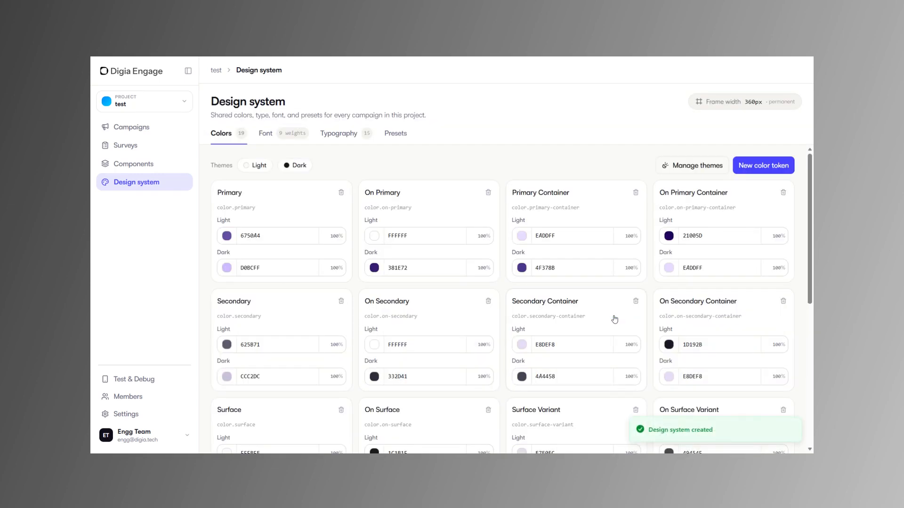
pyautogui.scroll(-2, 511, 304)
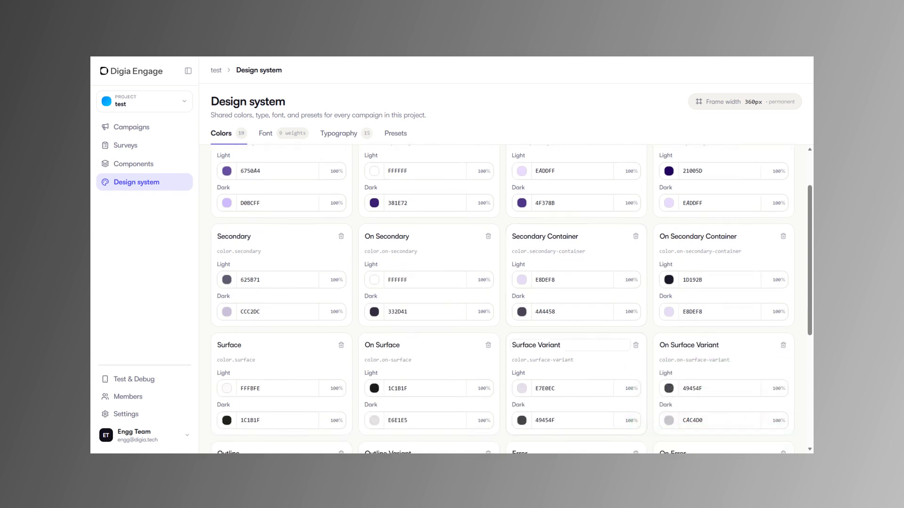
pyautogui.scroll(2, 506, 301)
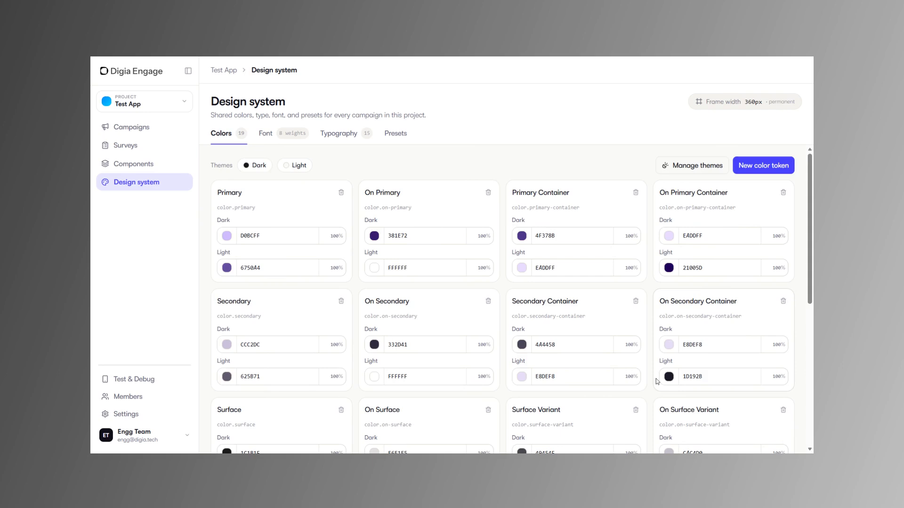
# Review the device connection QR code, connection steps and live devices section for integration testing.
pyautogui.click(139, 380)
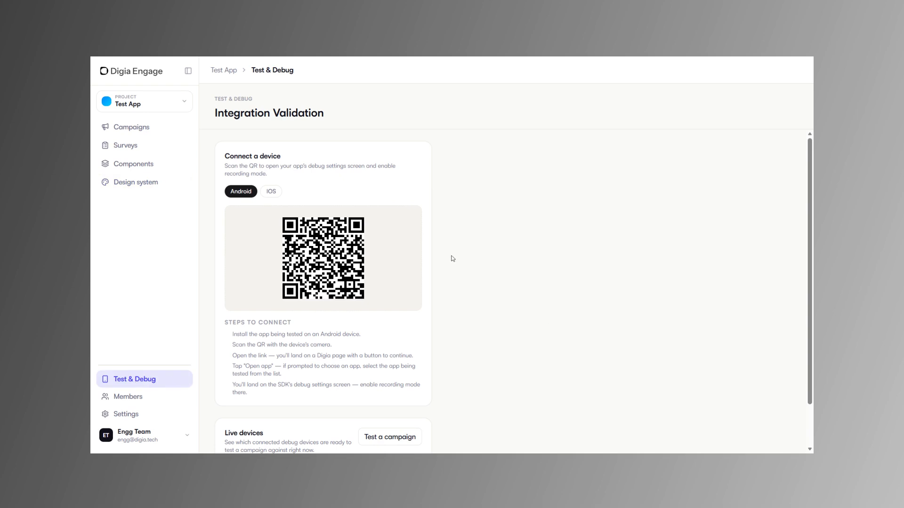
pyautogui.scroll(-2, 453, 260)
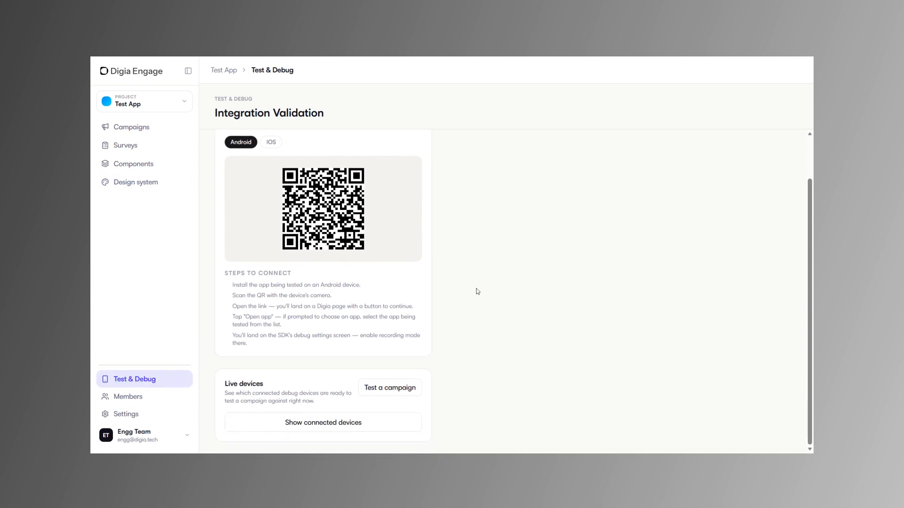
pyautogui.scroll(2, 477, 291)
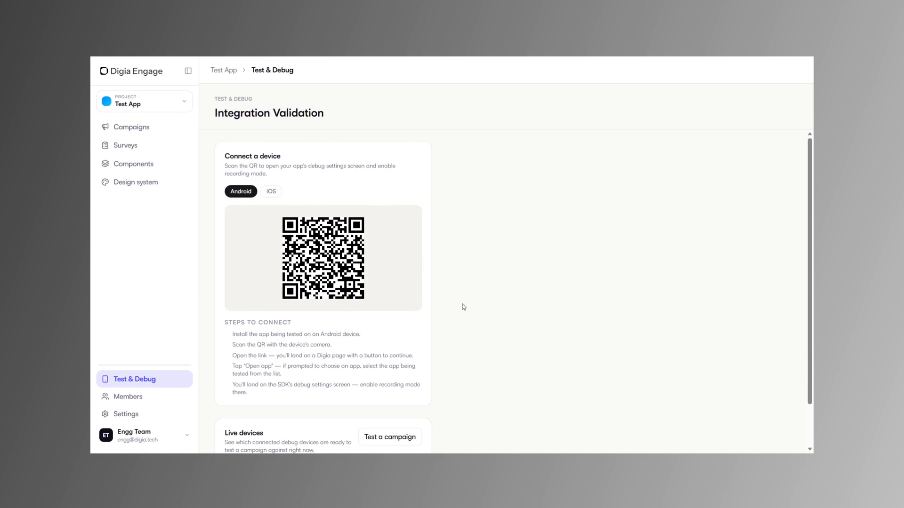
pyautogui.scroll(-2, 462, 307)
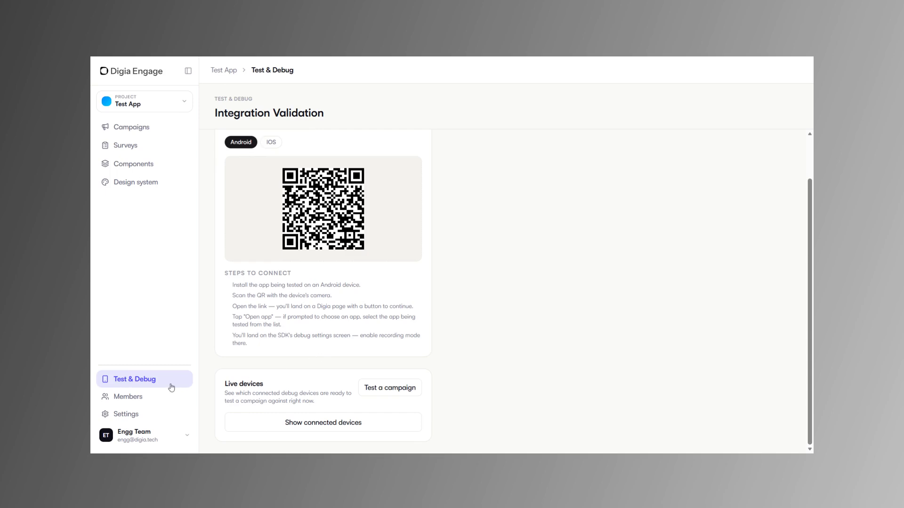
# Start a new campaign and name it "Test Campaign".
pyautogui.click(144, 131)
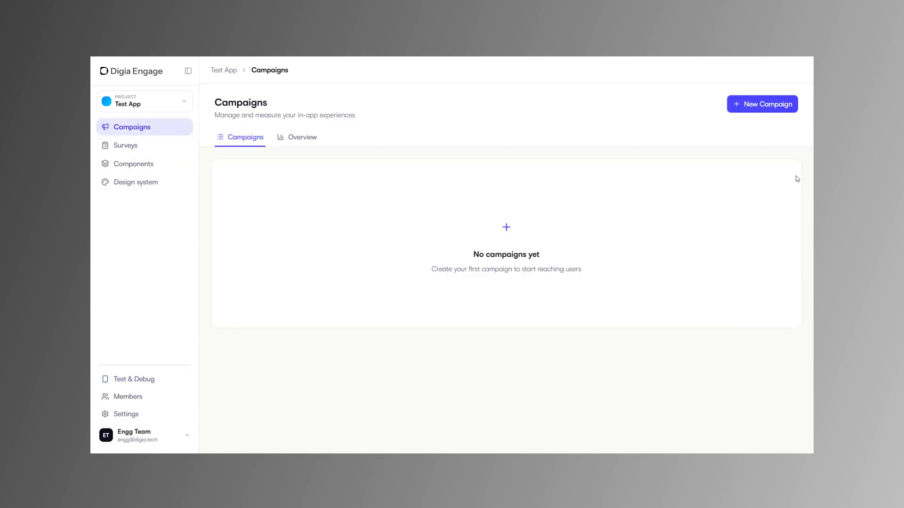
pyautogui.click(757, 108)
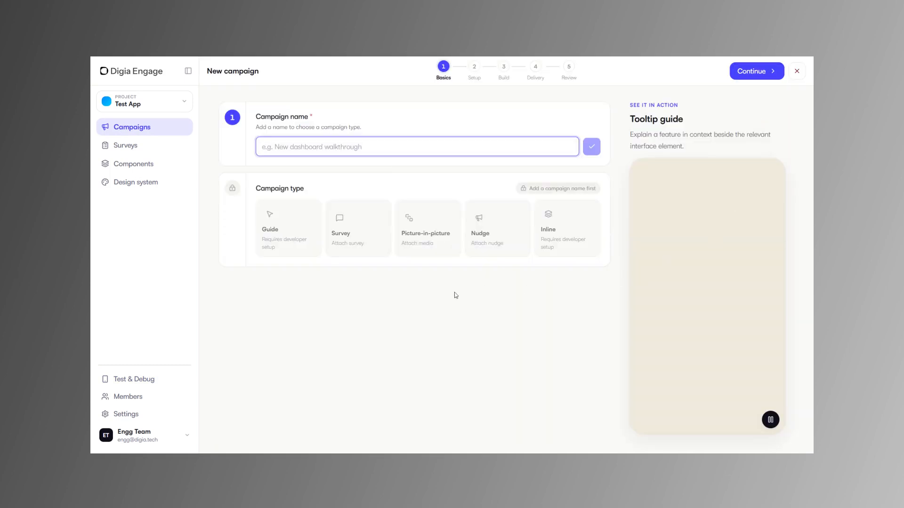
pyautogui.write('Test')
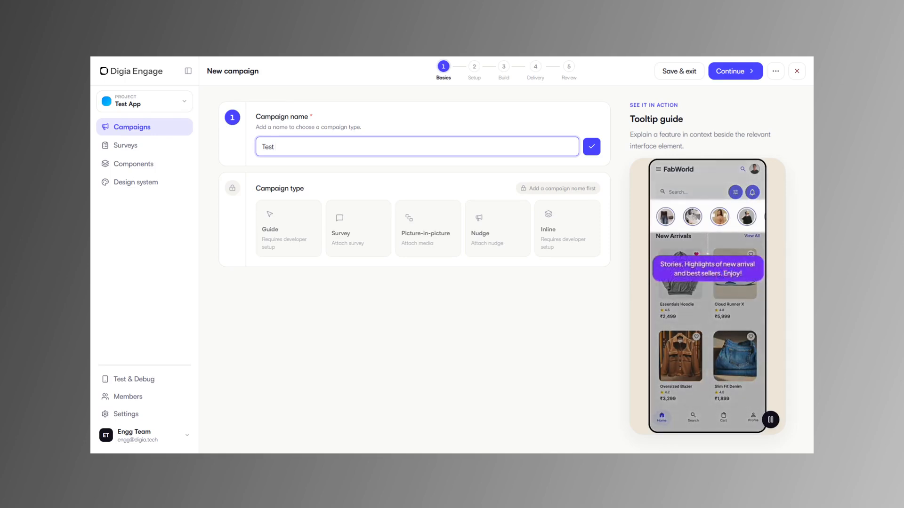
pyautogui.write(' Campaign')
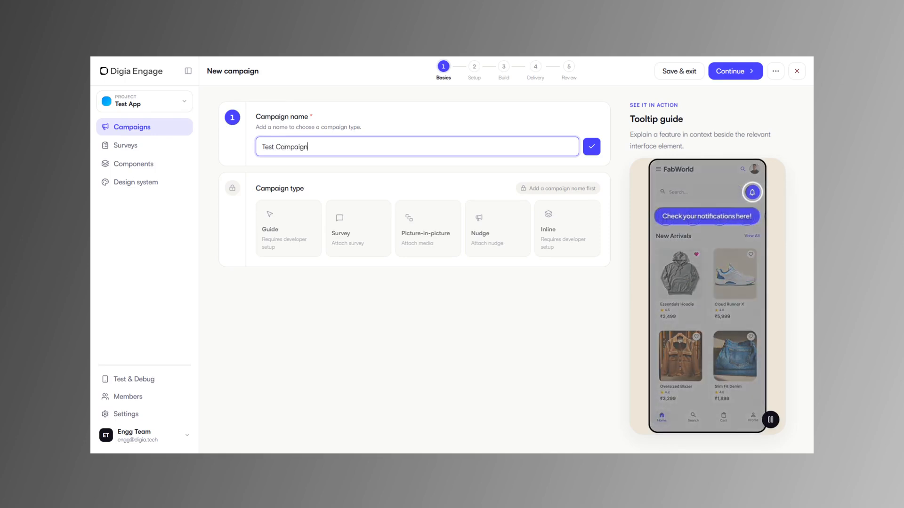
pyautogui.click(591, 152)
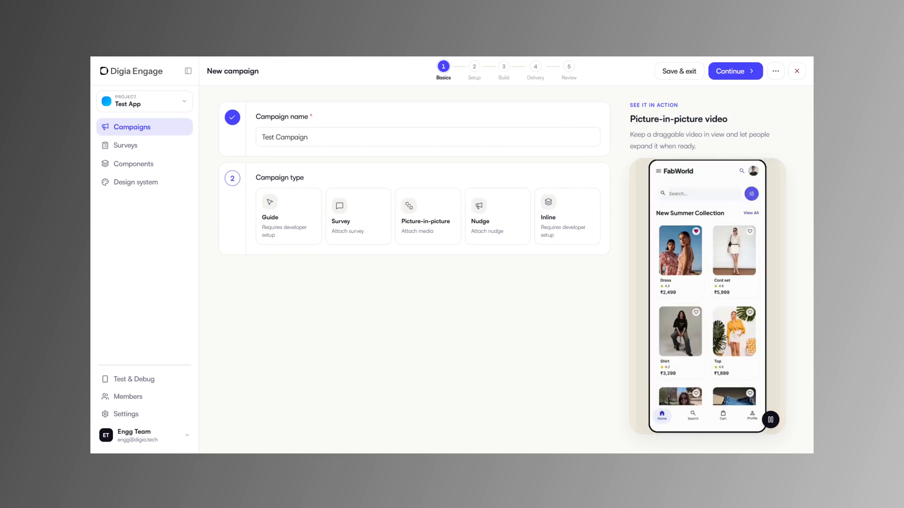
# Preview the Guide campaign type with its Tooltip and Spotlight UI types, and compare the Classic and Canvas builders.
pyautogui.click(309, 238)
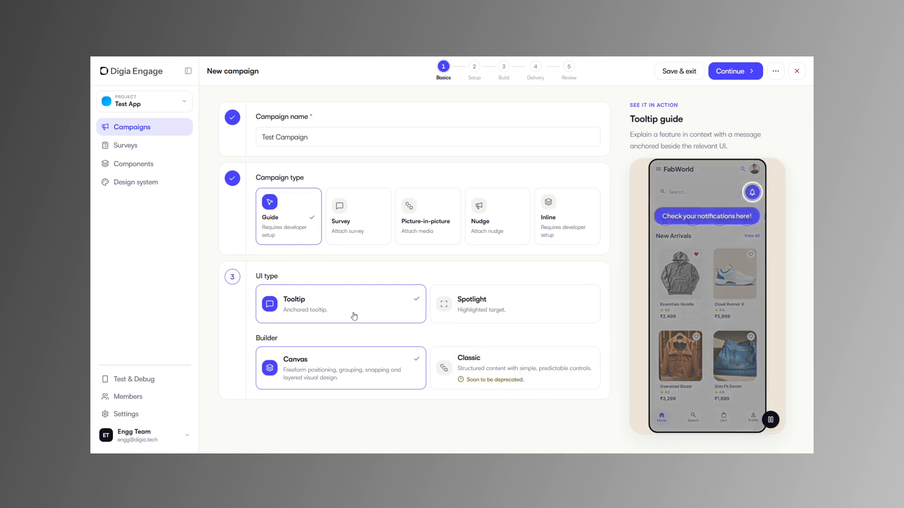
pyautogui.click(476, 305)
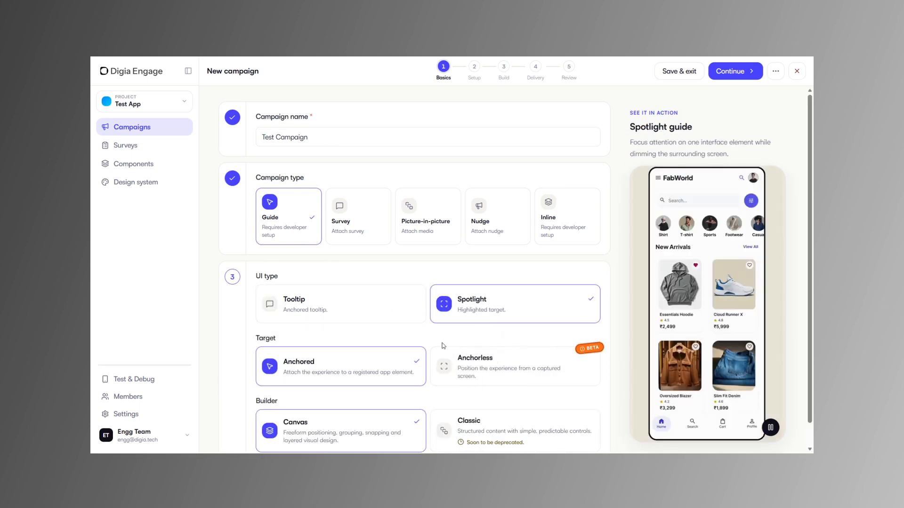
pyautogui.click(444, 366)
pyautogui.click(371, 368)
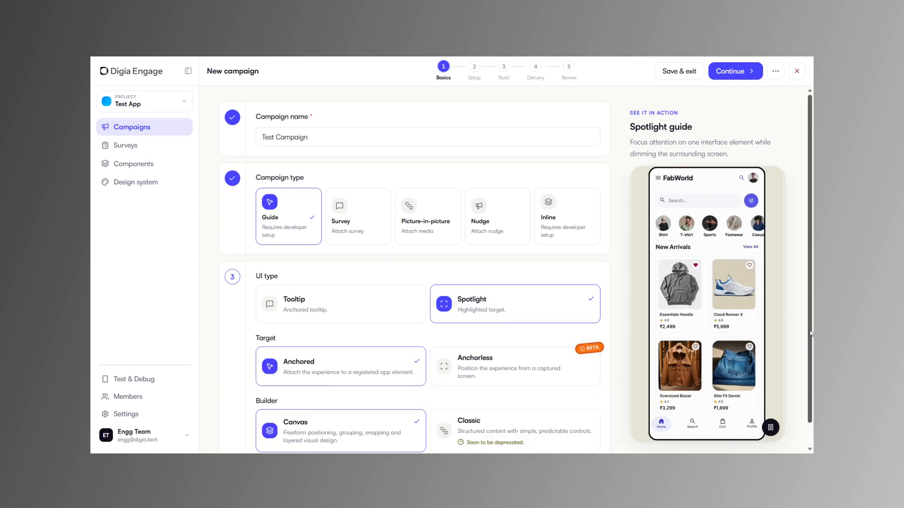
pyautogui.scroll(-1, 424, 333)
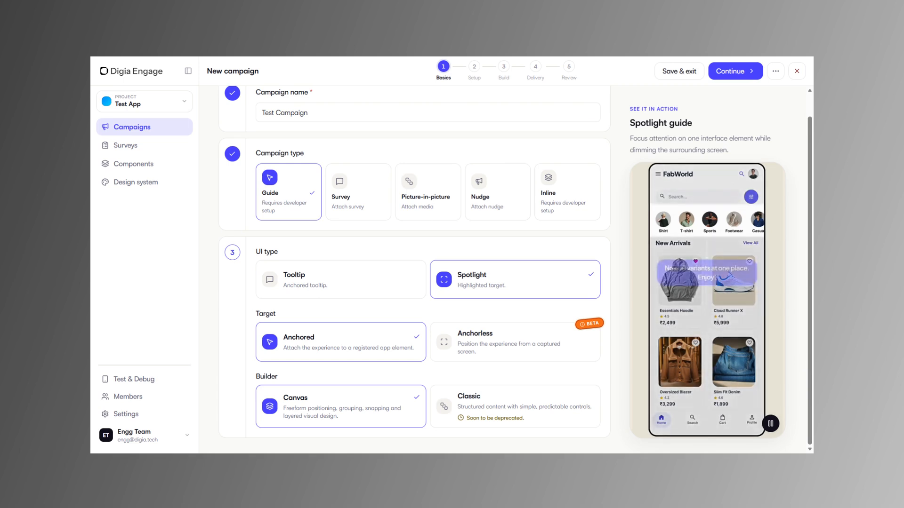
pyautogui.click(338, 294)
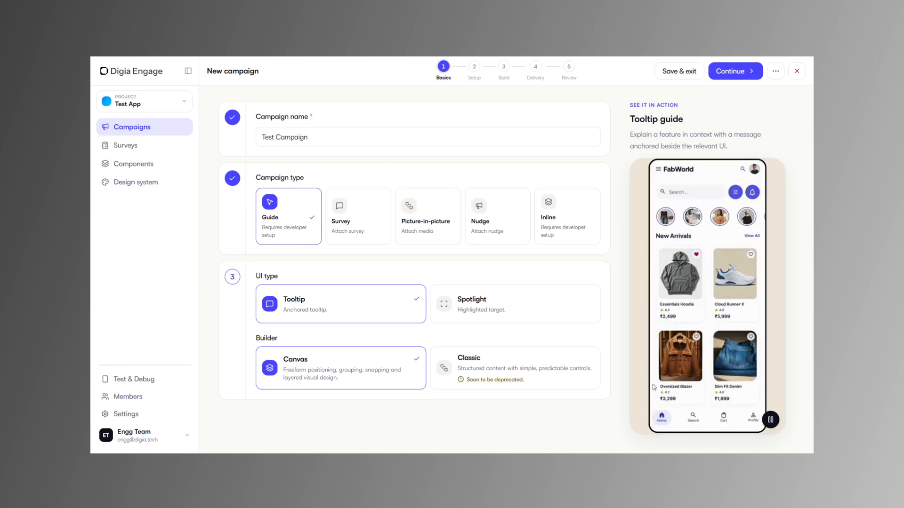
pyautogui.click(480, 387)
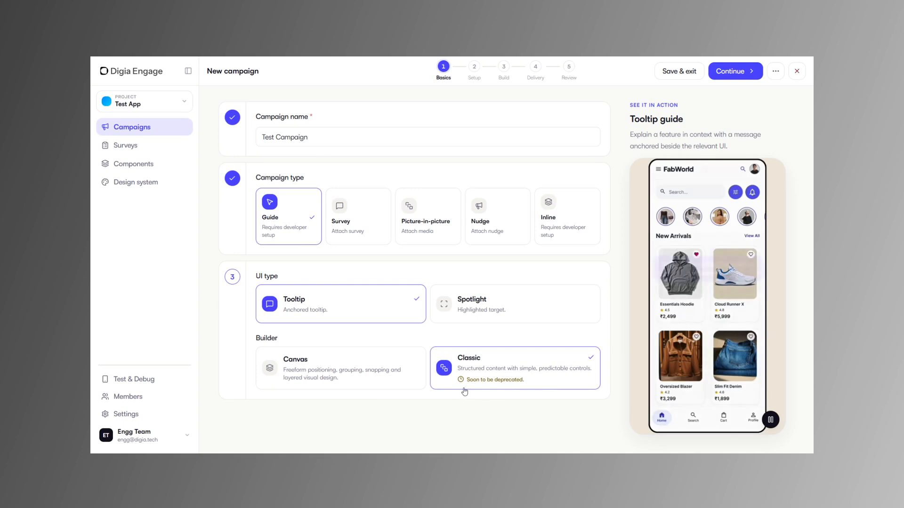
pyautogui.click(351, 365)
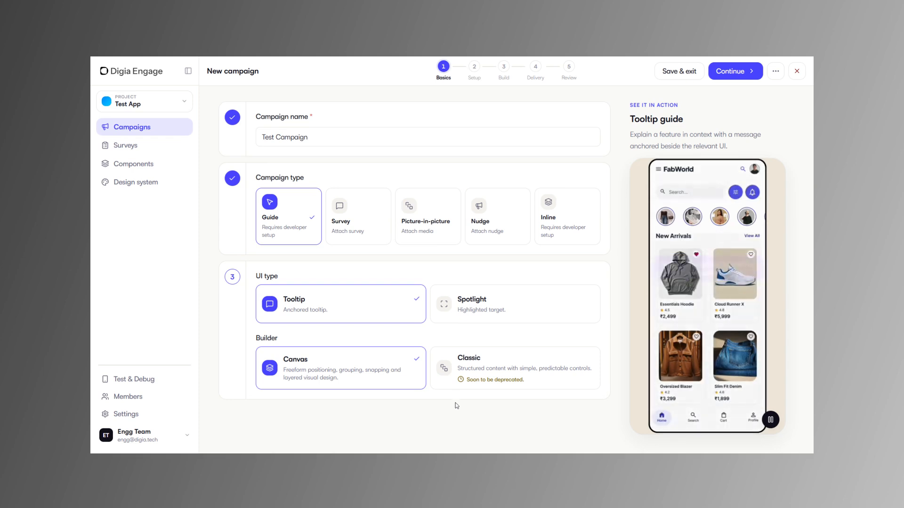
# Preview the Survey, Picture-in-picture and Nudge campaign types one after another.
pyautogui.click(370, 233)
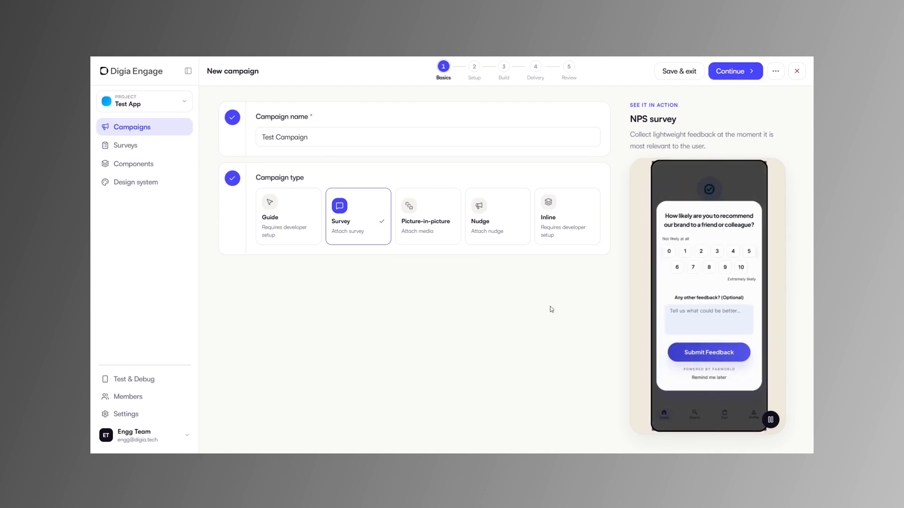
pyautogui.click(439, 242)
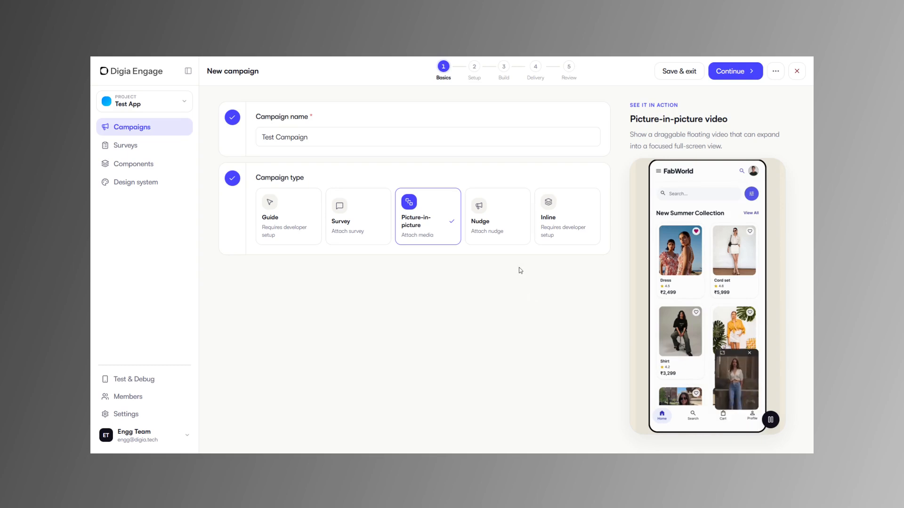
pyautogui.click(512, 233)
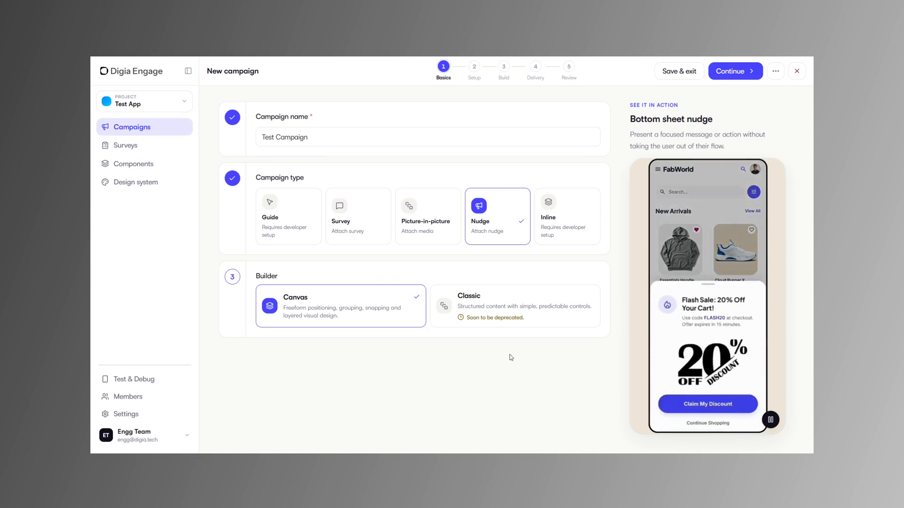
# Preview the Inline campaign type with its Carousel, Story and Banner widget types.
pyautogui.click(556, 231)
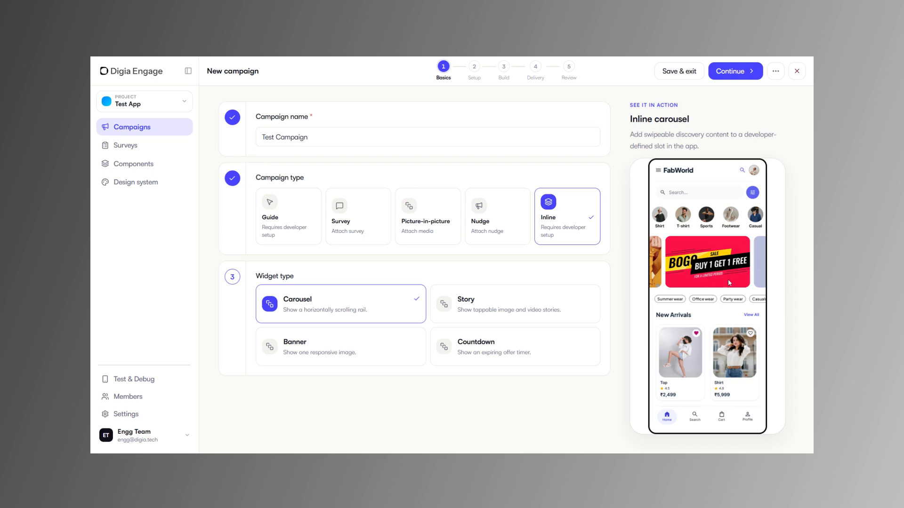
pyautogui.click(552, 309)
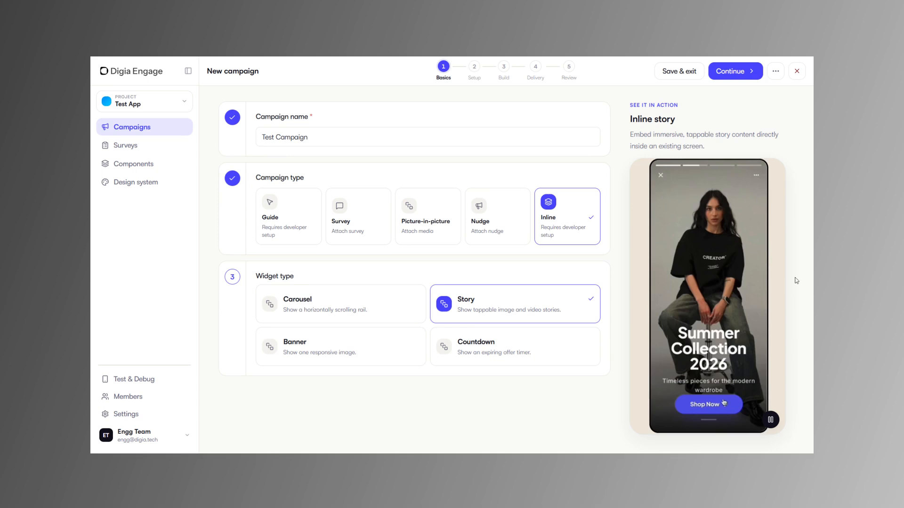
pyautogui.click(367, 360)
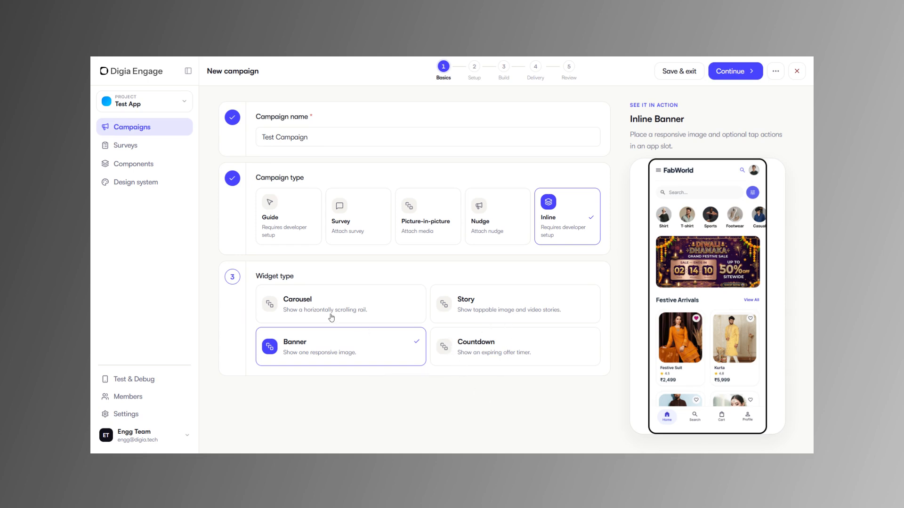
# Set the campaign type to Nudge with the Canvas builder and proceed to the Setup stage.
pyautogui.click(483, 233)
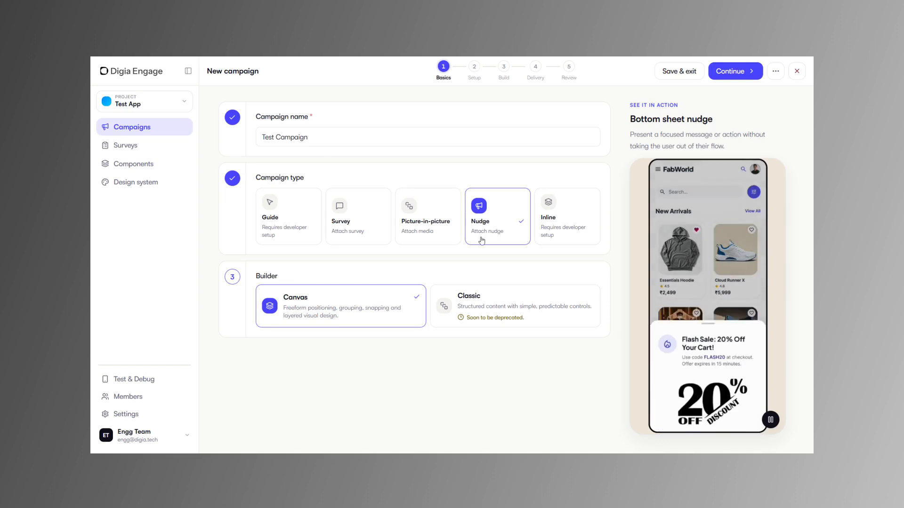
pyautogui.click(735, 73)
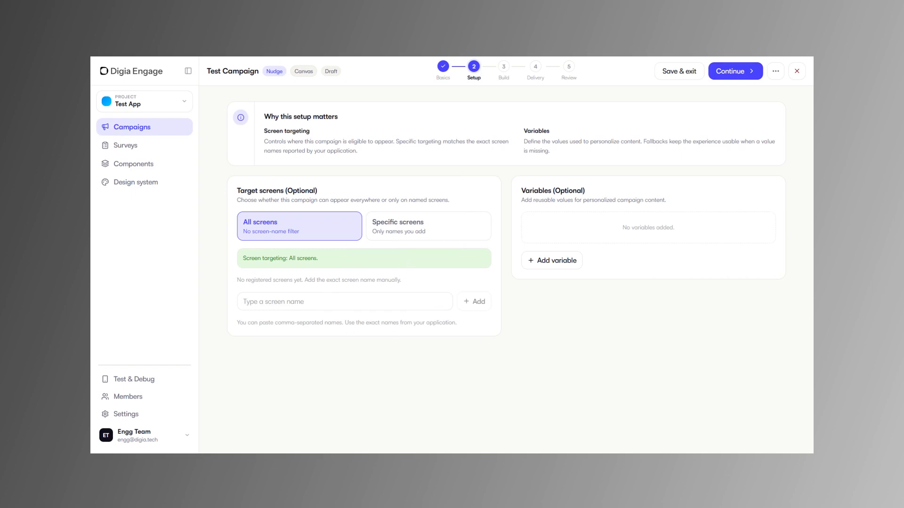
# Keep the campaign targeted at All screens with no variables and proceed to the Build stage.
pyautogui.click(441, 230)
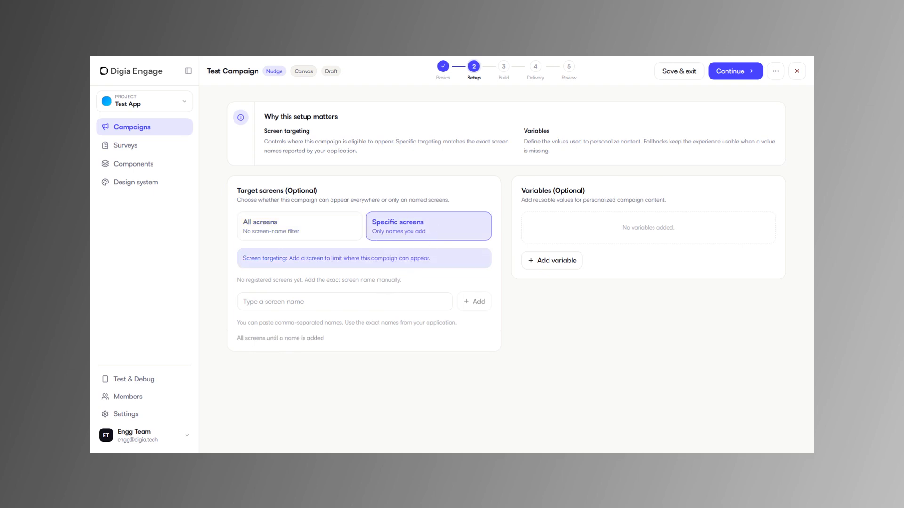
pyautogui.click(285, 231)
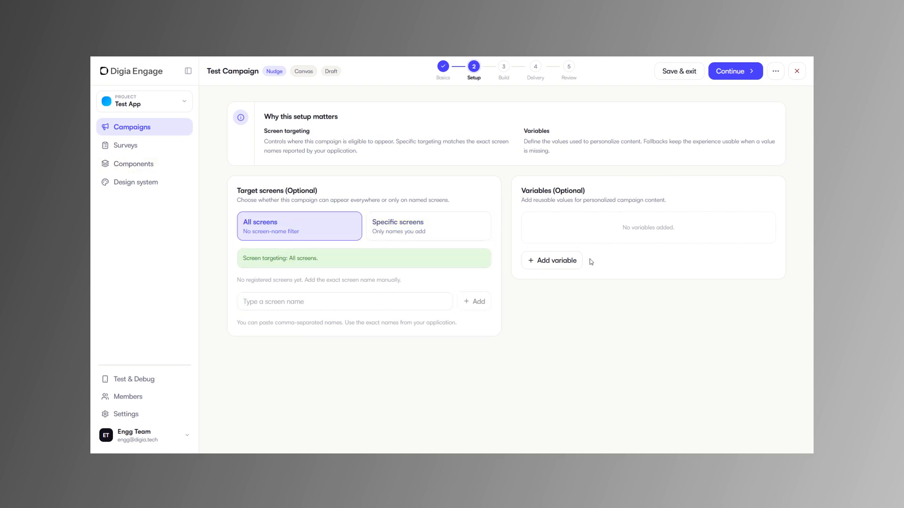
pyautogui.click(565, 260)
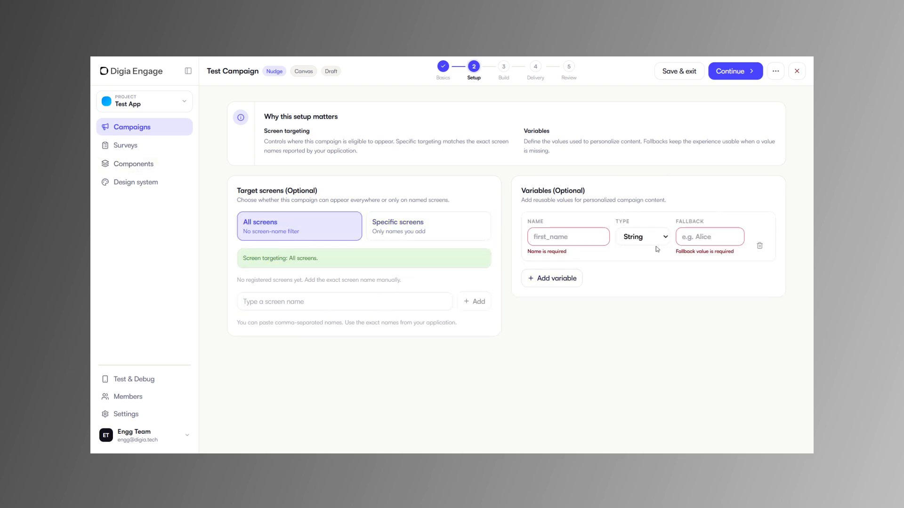
pyautogui.click(760, 245)
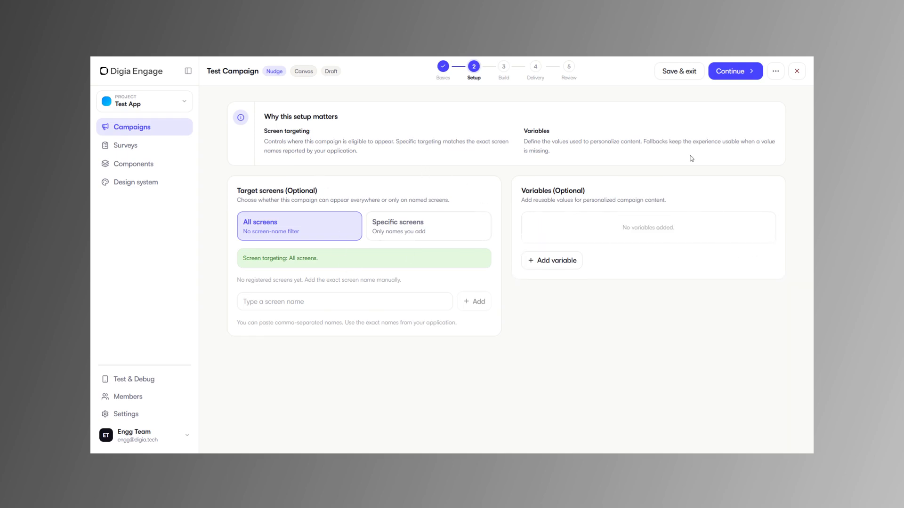
pyautogui.click(729, 71)
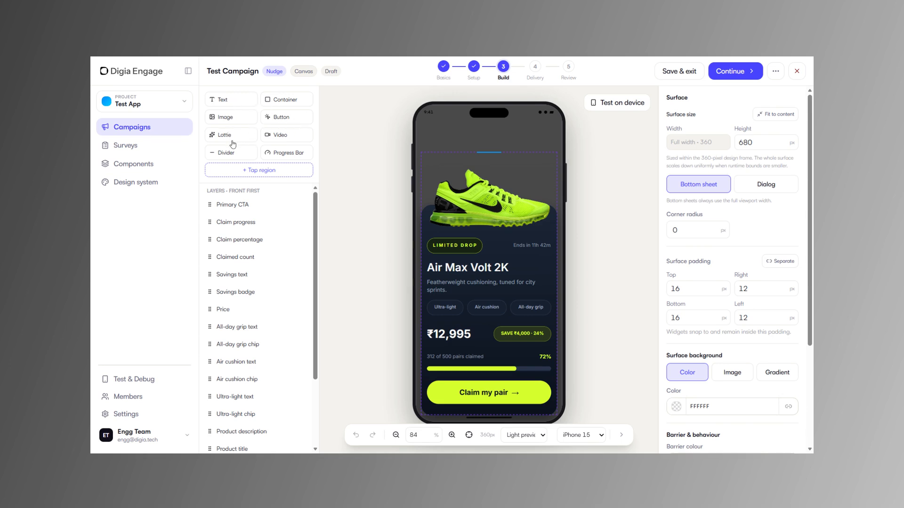
# Examine the nudge's surface settings, preview device and theme choices, and on-device testing options.
pyautogui.click(599, 441)
pyautogui.scroll(-4, 728, 266)
pyautogui.scroll(4, 728, 266)
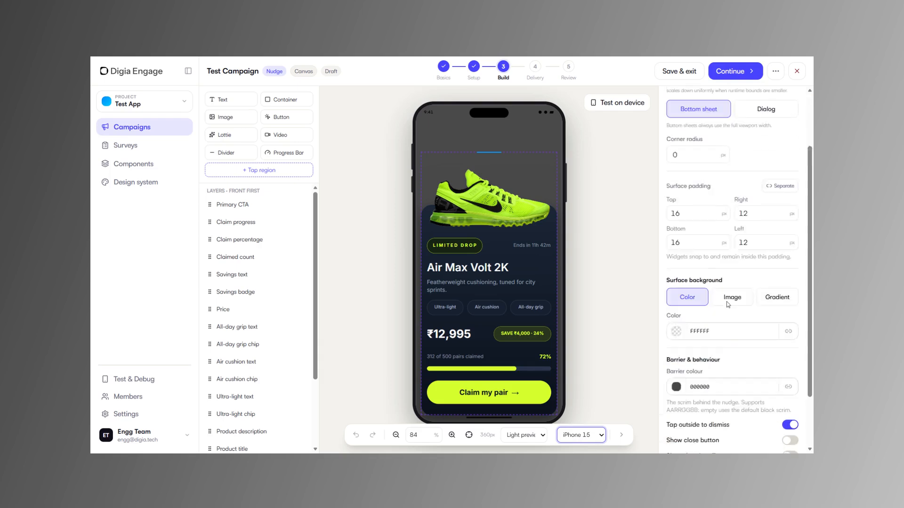
pyautogui.click(628, 104)
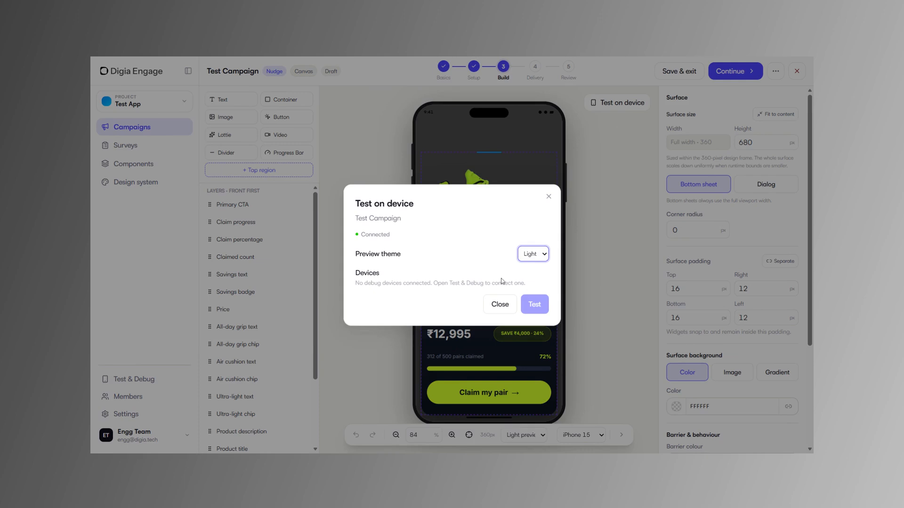
pyautogui.click(543, 267)
pyautogui.click(547, 197)
pyautogui.scroll(-2, 639, 288)
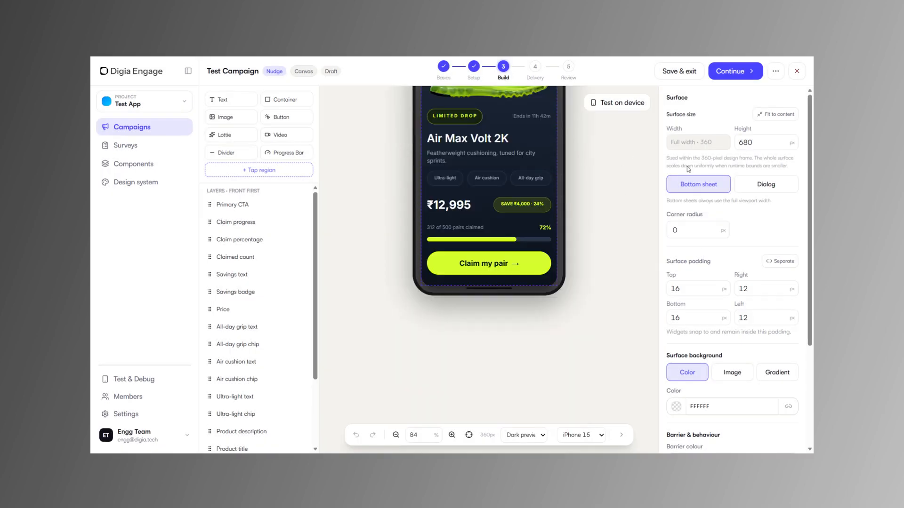
pyautogui.scroll(5, 445, 304)
# Accept the canvas design and leave the frequency cap off to reach the Review stage.
pyautogui.click(729, 72)
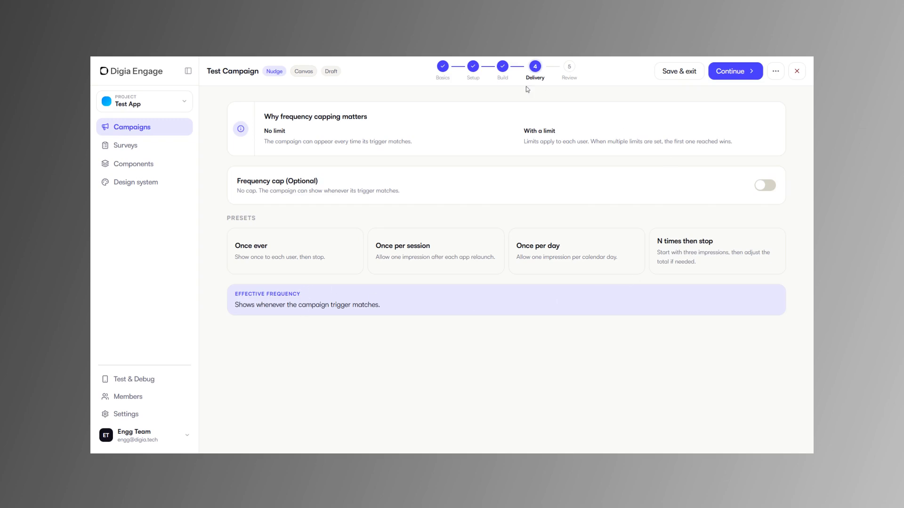
pyautogui.click(737, 74)
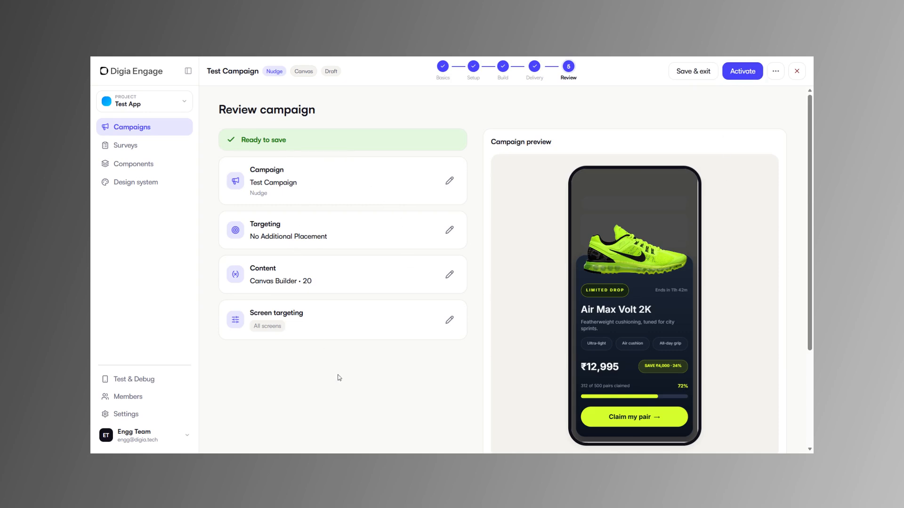
# Review the campaign summary and integration details, then activate the campaign and finish its setup.
pyautogui.scroll(-3, 353, 379)
pyautogui.scroll(3, 612, 377)
pyautogui.scroll(-3, 329, 349)
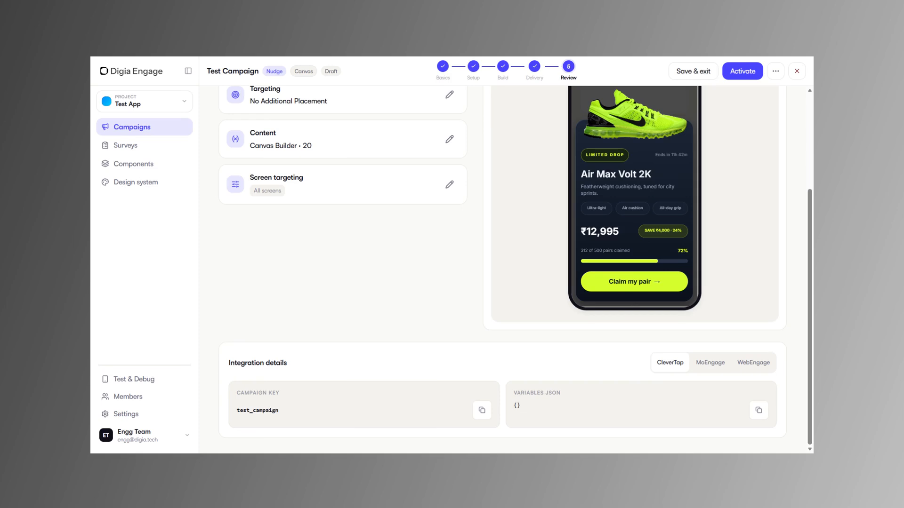
pyautogui.scroll(3, 716, 395)
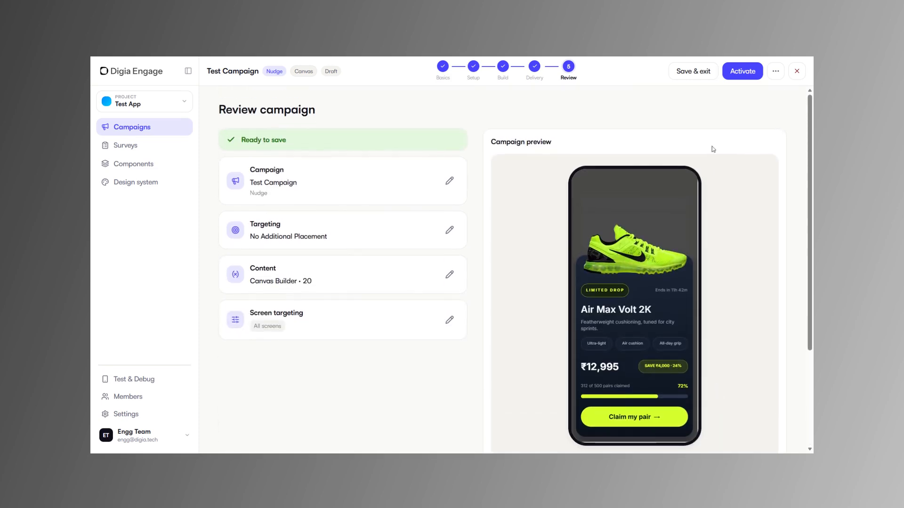
pyautogui.click(741, 69)
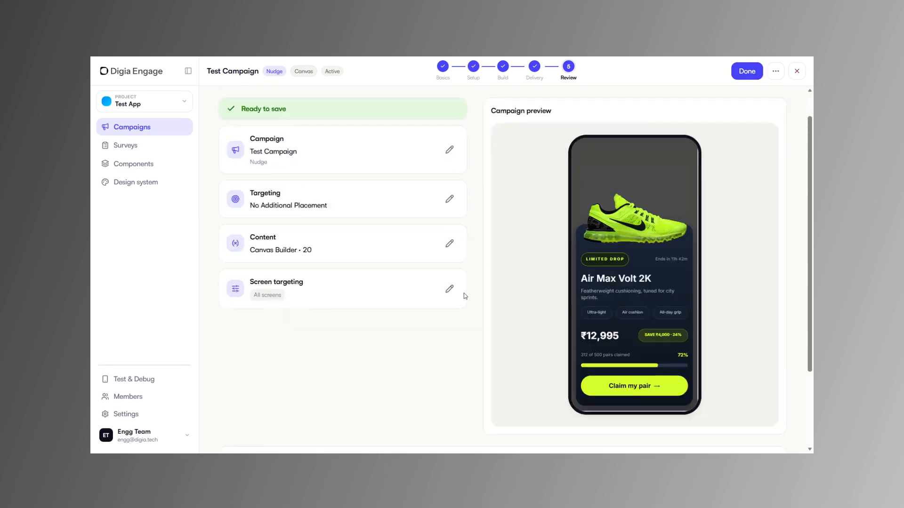
pyautogui.scroll(-5, 394, 275)
pyautogui.scroll(5, 395, 275)
pyautogui.click(746, 72)
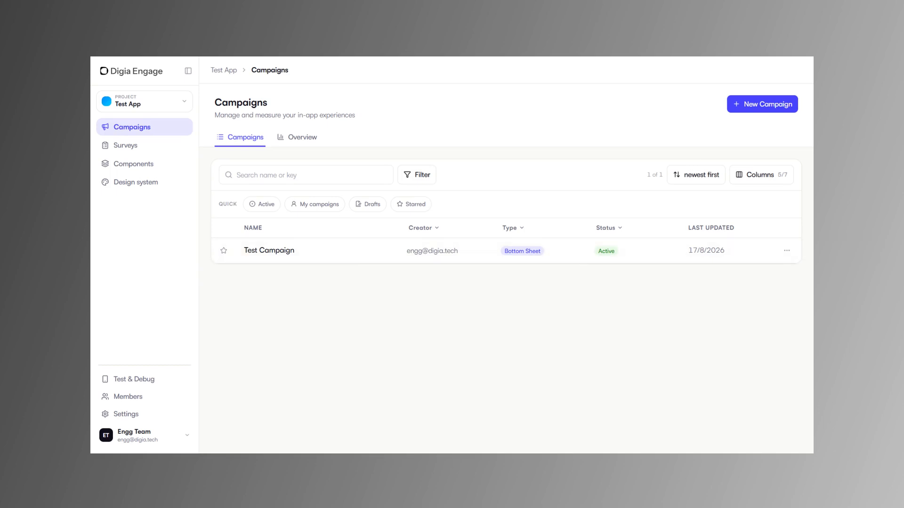
# Examine the Admin, Manager, Editor and Read Only roles in the member invitation form and close it without sending an invite.
pyautogui.click(128, 396)
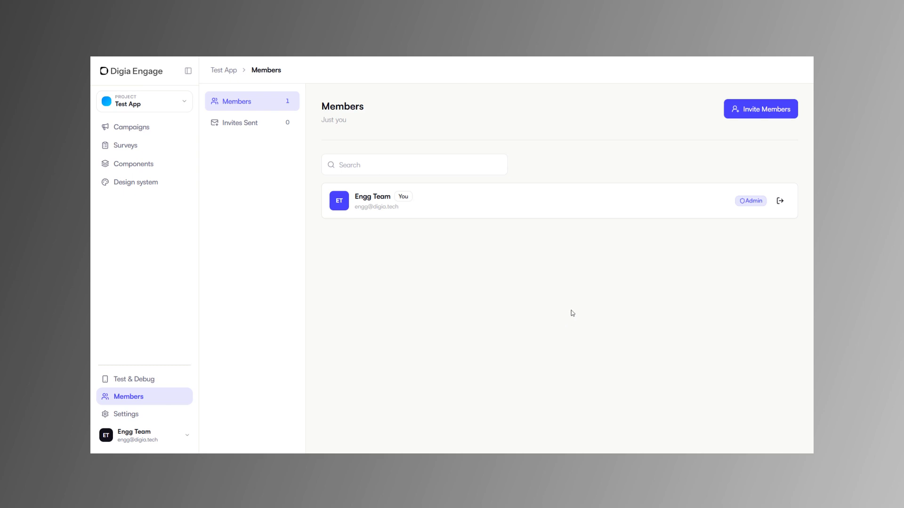
pyautogui.click(757, 110)
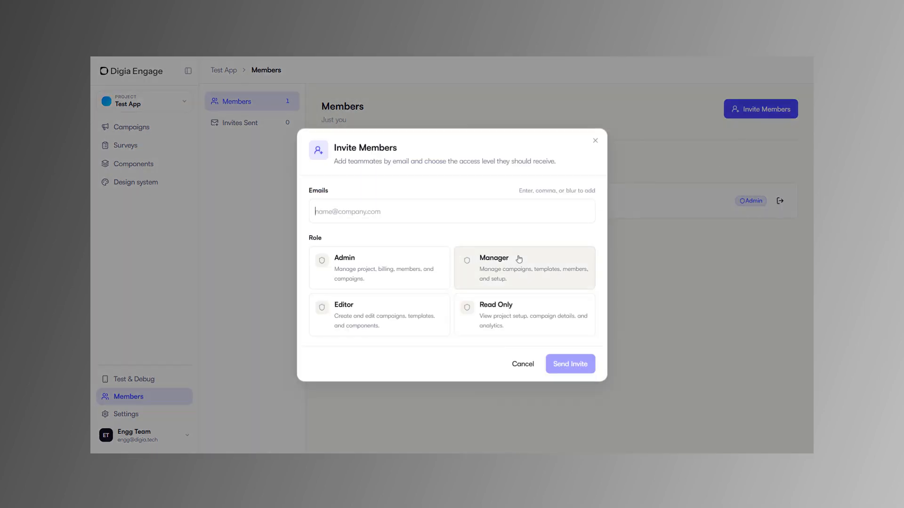
pyautogui.click(386, 258)
pyautogui.click(494, 282)
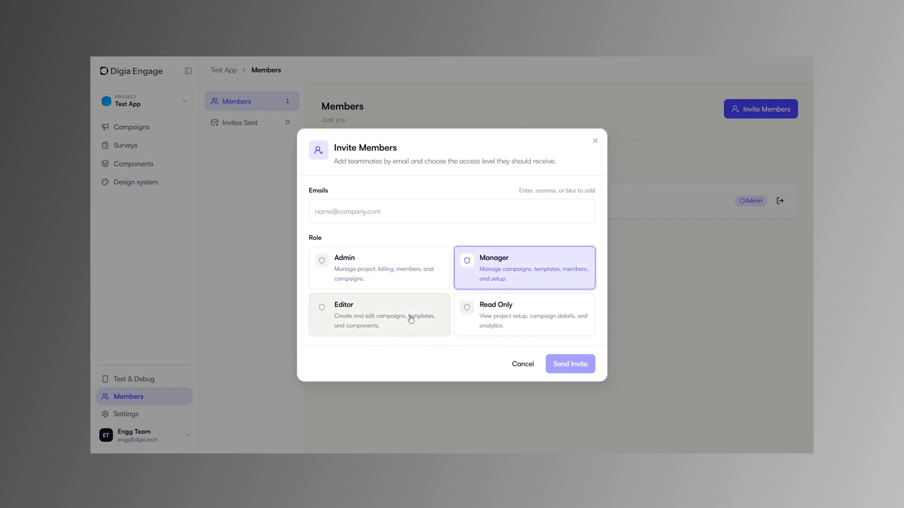
pyautogui.click(410, 316)
pyautogui.click(543, 323)
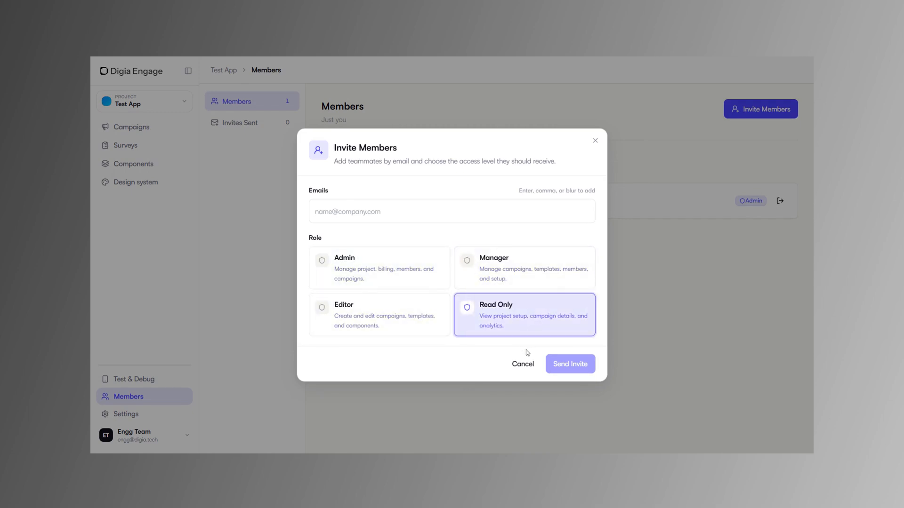
pyautogui.click(433, 275)
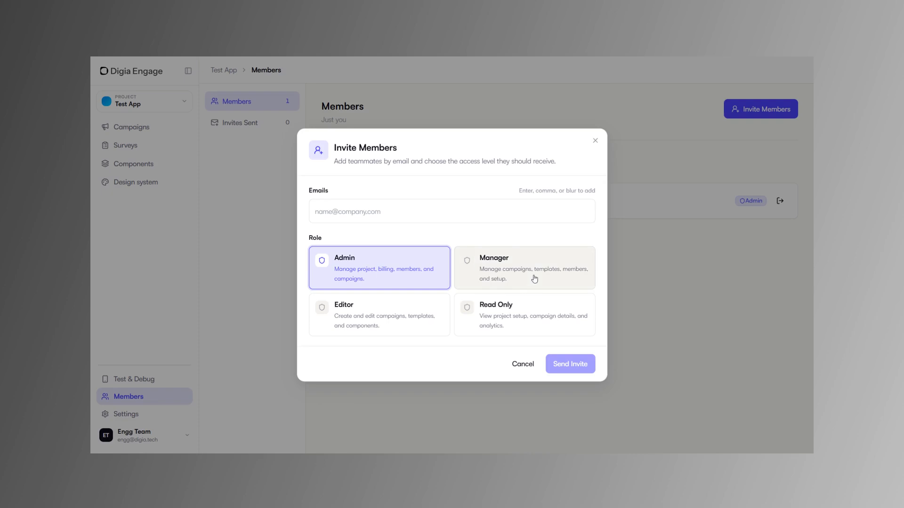
pyautogui.click(596, 141)
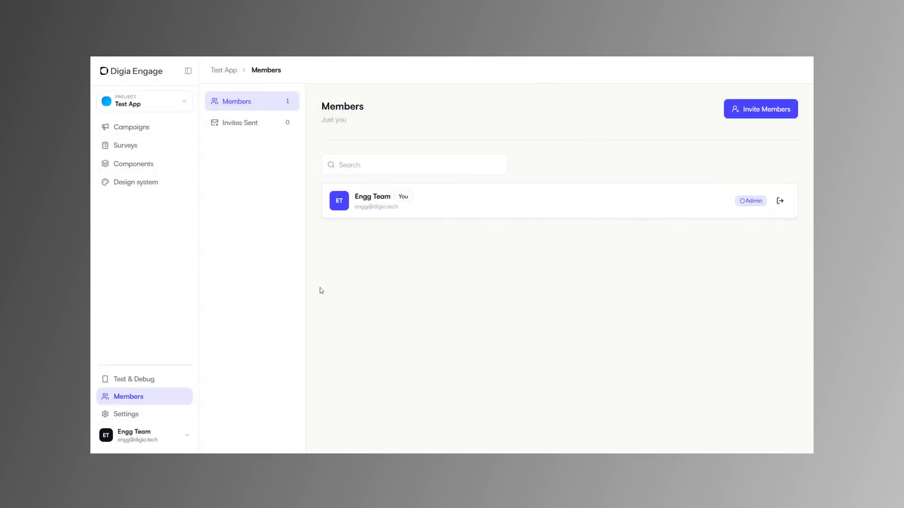
# Review the project settings for the API key, general details and danger zone, and return to the campaign list.
pyautogui.click(149, 419)
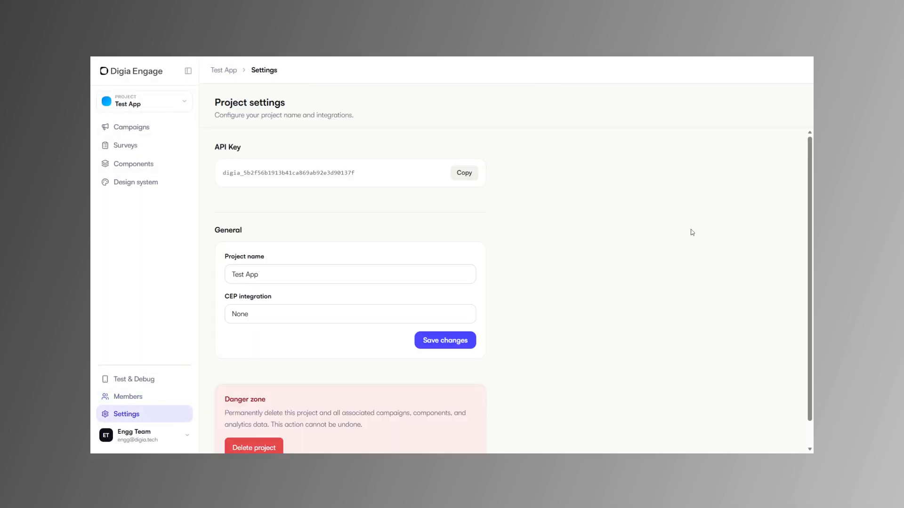
pyautogui.scroll(-1, 532, 234)
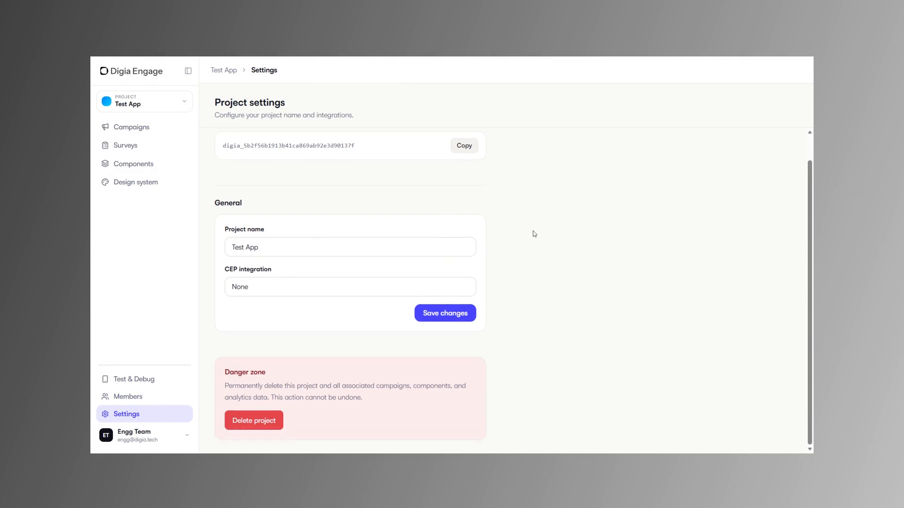
pyautogui.scroll(1, 532, 234)
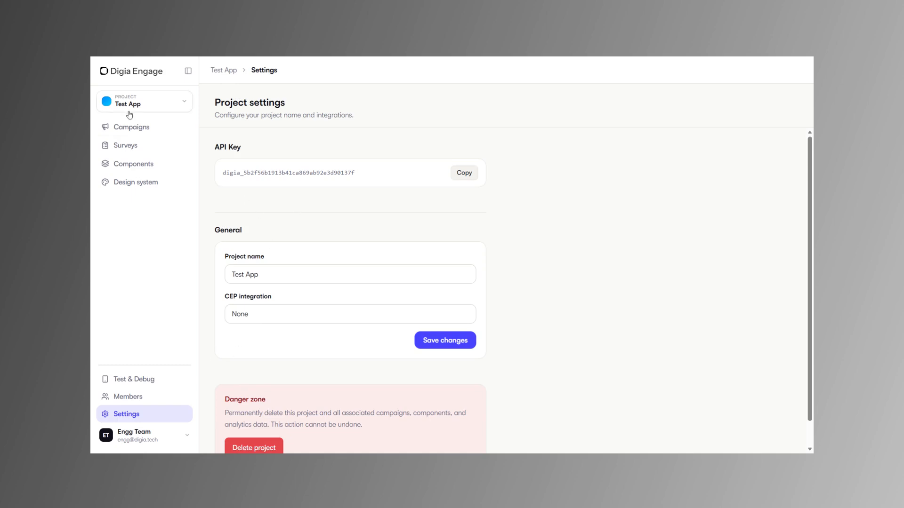
pyautogui.click(138, 127)
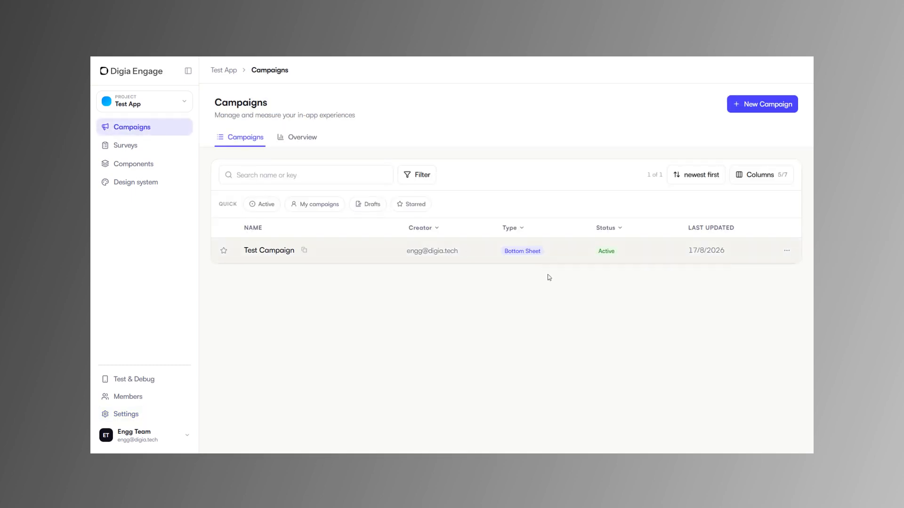